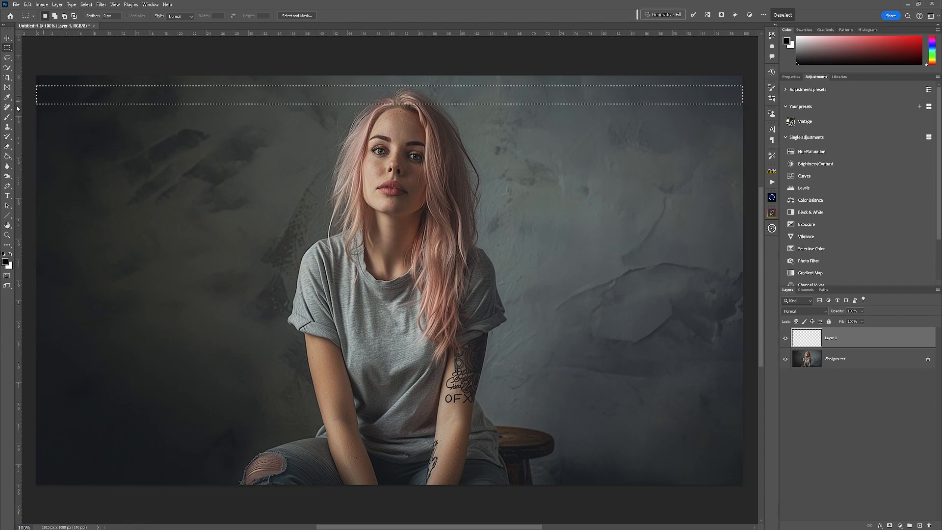
Fill the selected horizontal strip above the portrait with black on Layer 1 and clear the selection.
left_click(7, 156)
left_click(94, 103)
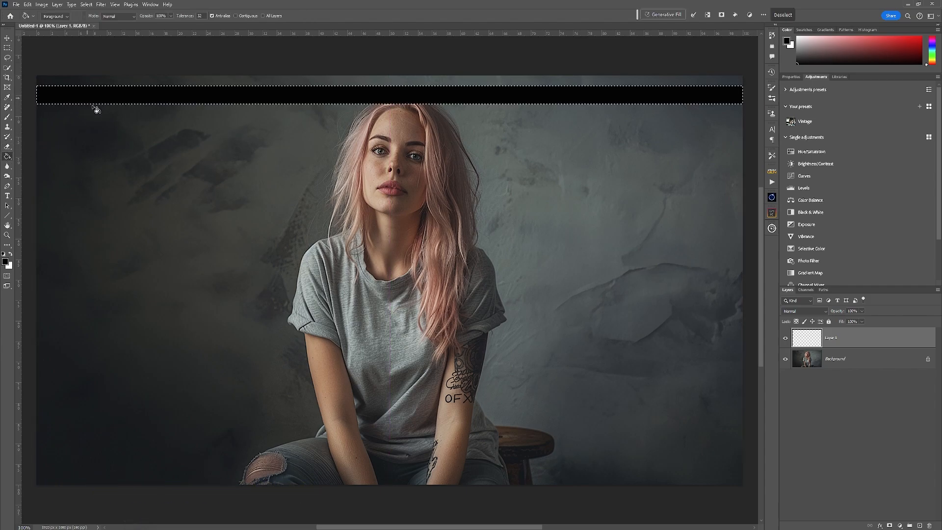
key("ctrl+d")
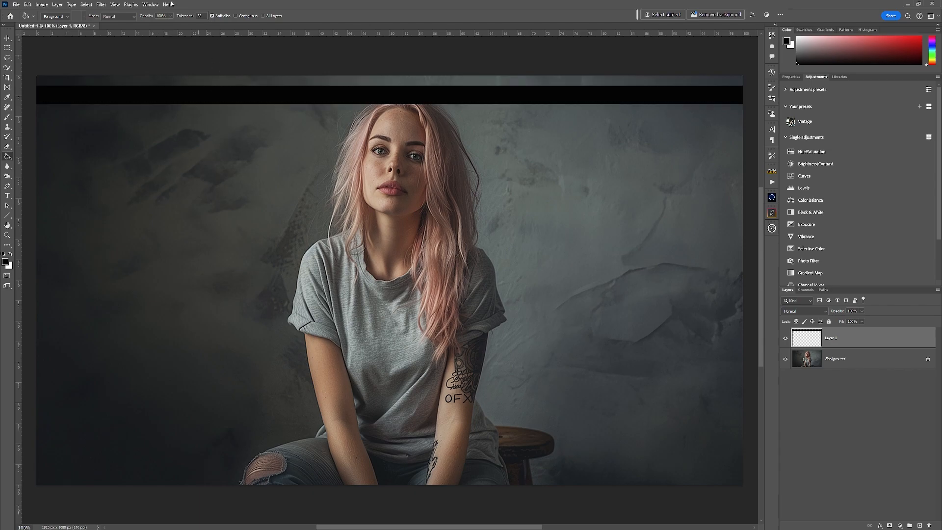
Toggle the Snap option and duplicate the black bar downward until eight evenly spaced bars span the photo.
left_click(114, 5)
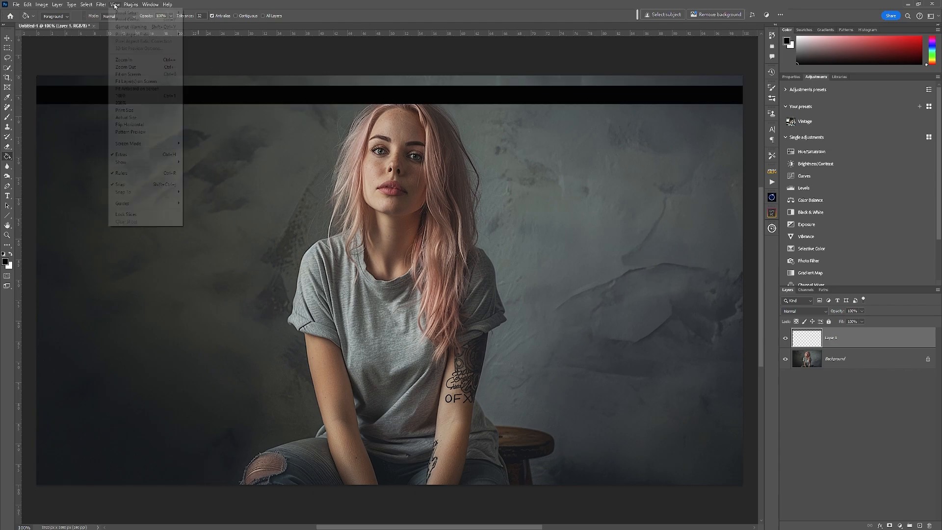
left_click(141, 185)
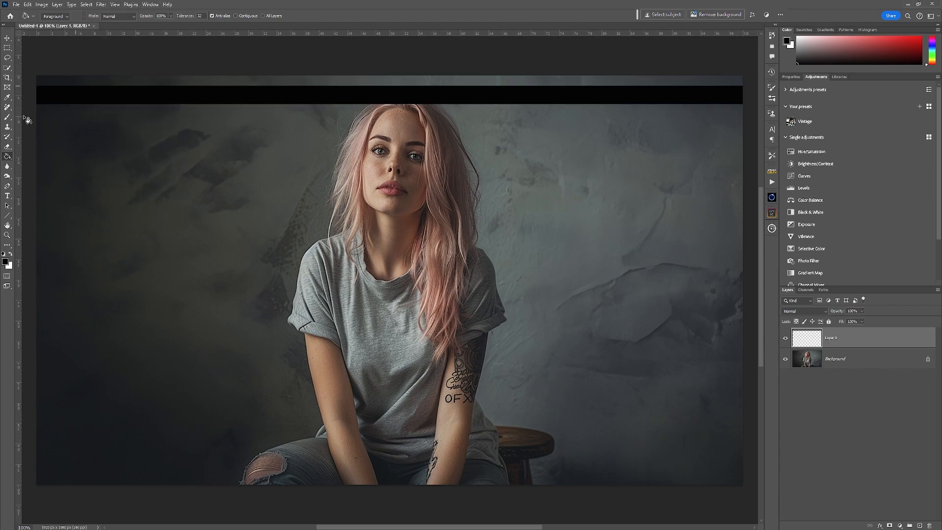
left_click(7, 38)
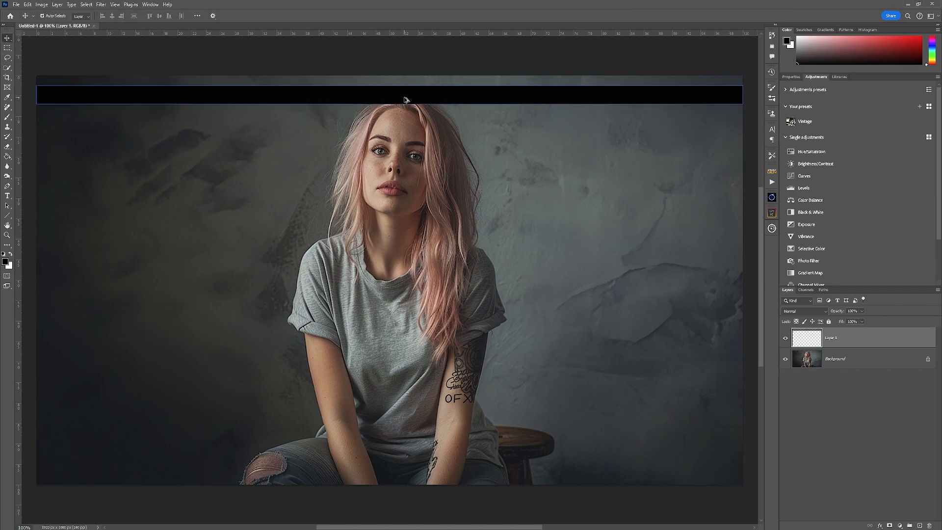
left_click_drag(404, 105, 410, 365)
left_click_drag(411, 364, 432, 455)
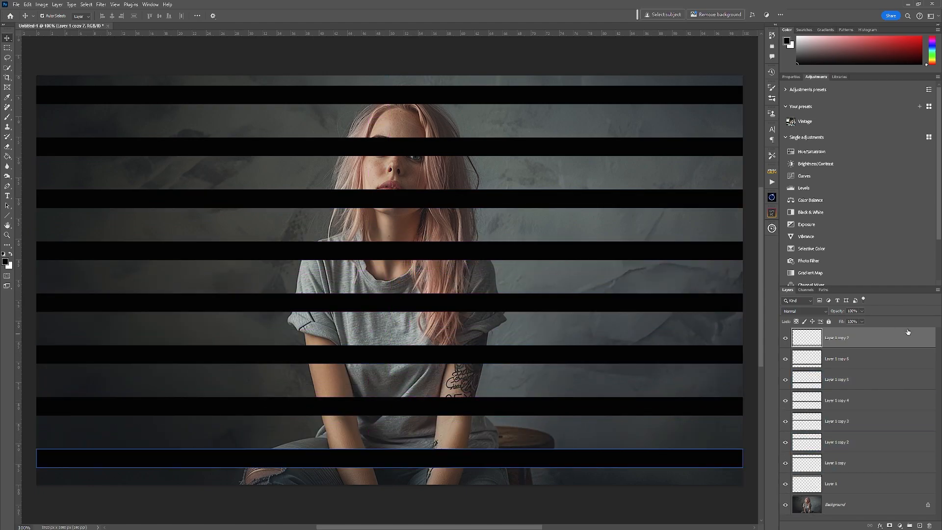
Merge all the copied bar layers above the portrait into a single layer, keeping the Background separate.
key("ctrl+e")
key("ctrl+e")
key("ctrl+e")
key("ctrl+e")
key("ctrl+e")
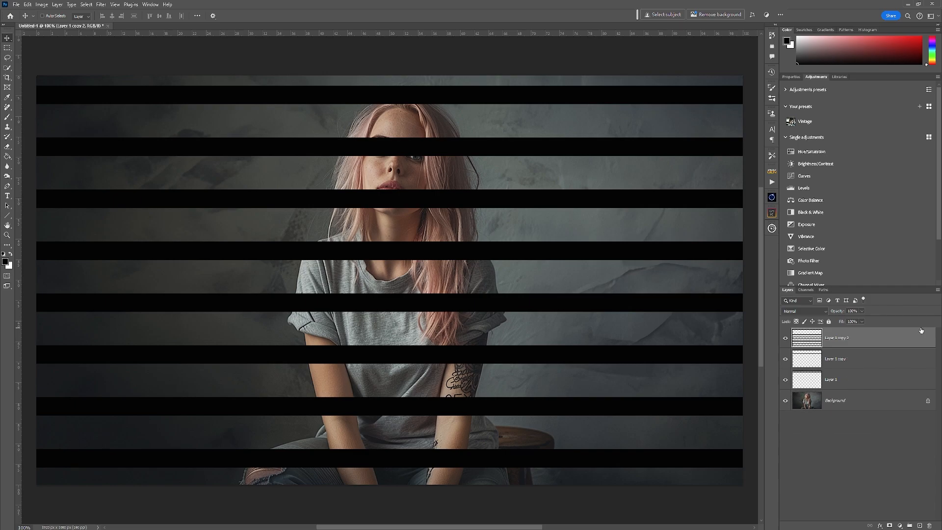
key("ctrl+e")
key("ctrl+e")
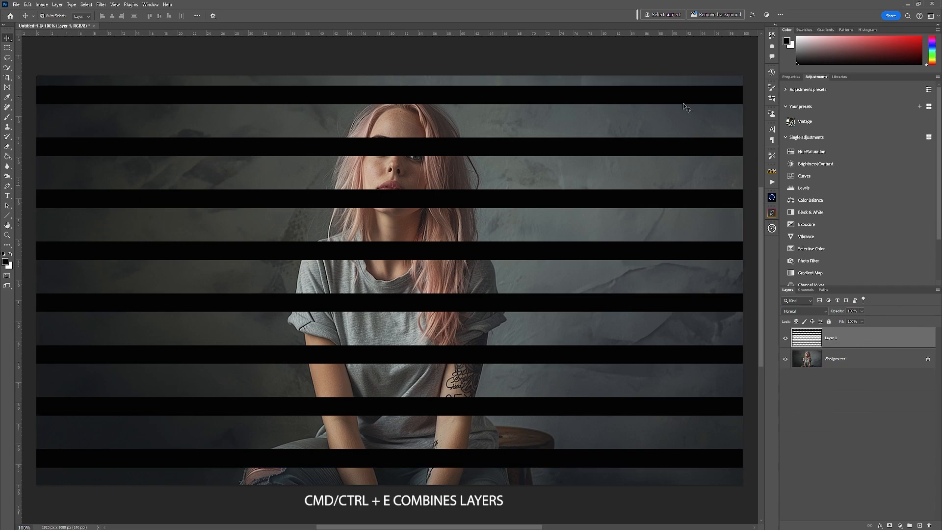
Soften the merged bars with a Gaussian Blur of about 11 pixels and set their layer's blend mode to Soft Light.
left_click(100, 5)
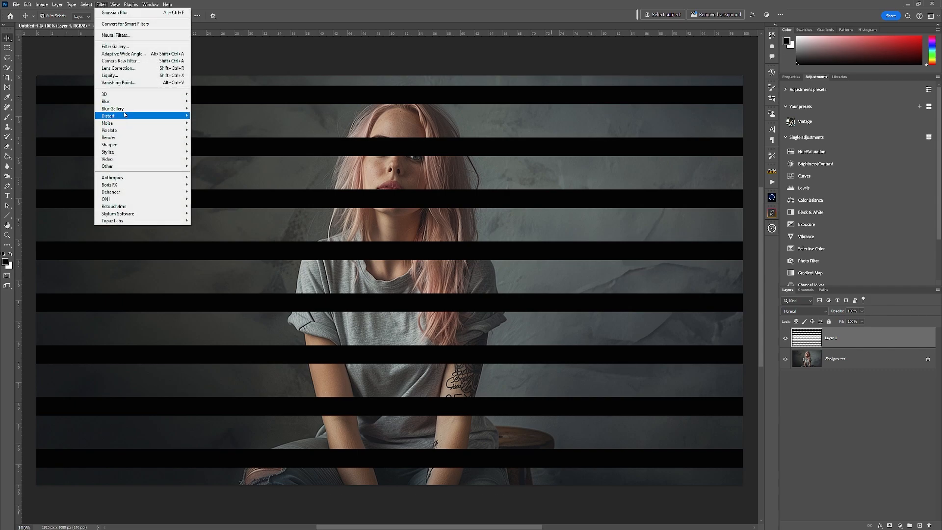
mouse_move(130, 101)
left_click(222, 130)
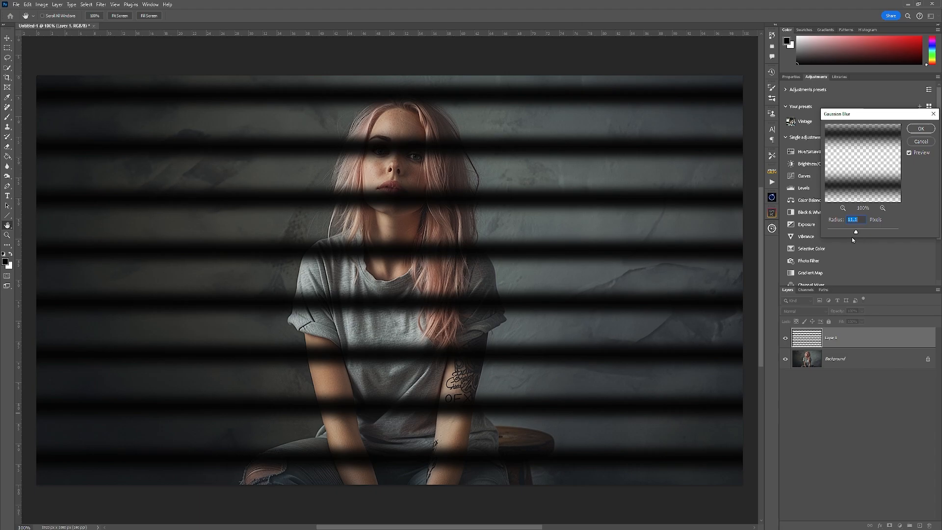
left_click(921, 129)
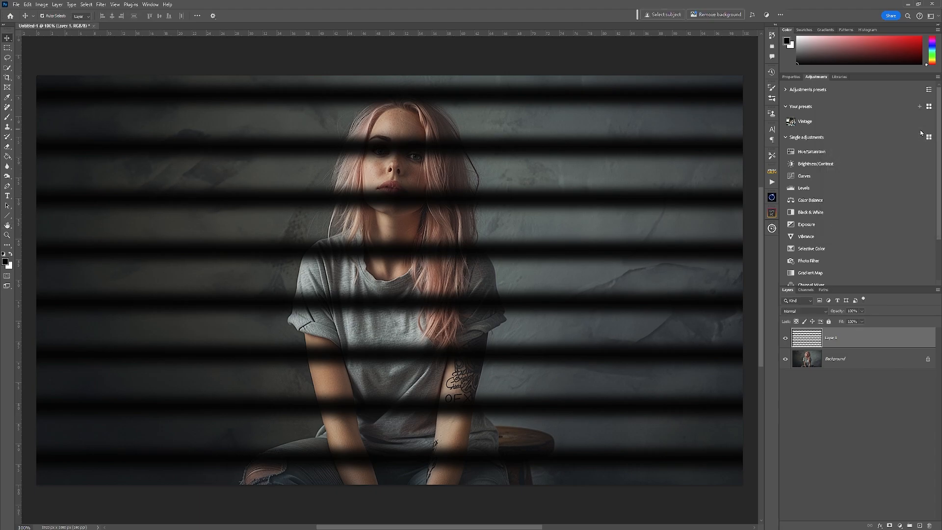
left_click(824, 311)
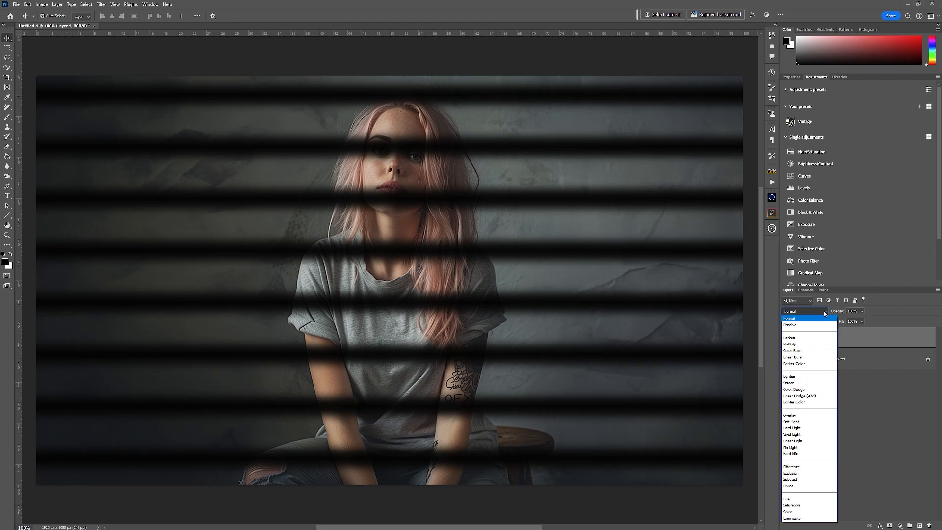
left_click(797, 423)
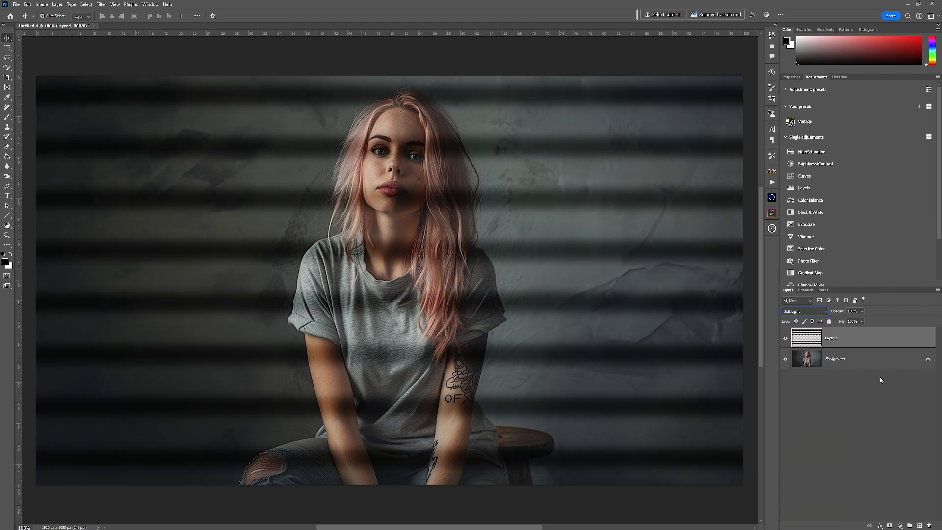
Rotate the blurred bars clockwise into a diagonal, enlarge them to cover the whole photo, and commit the transform.
key("ctrl+minus")
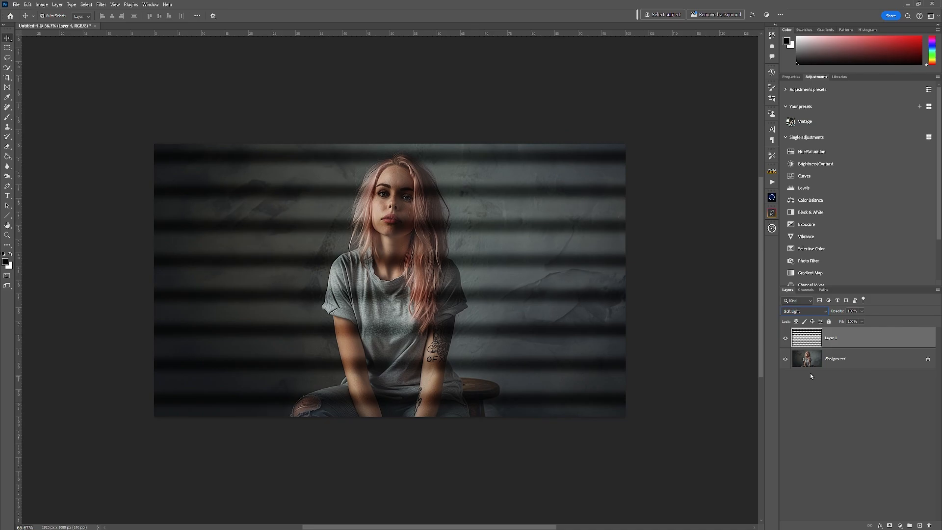
key("ctrl+t")
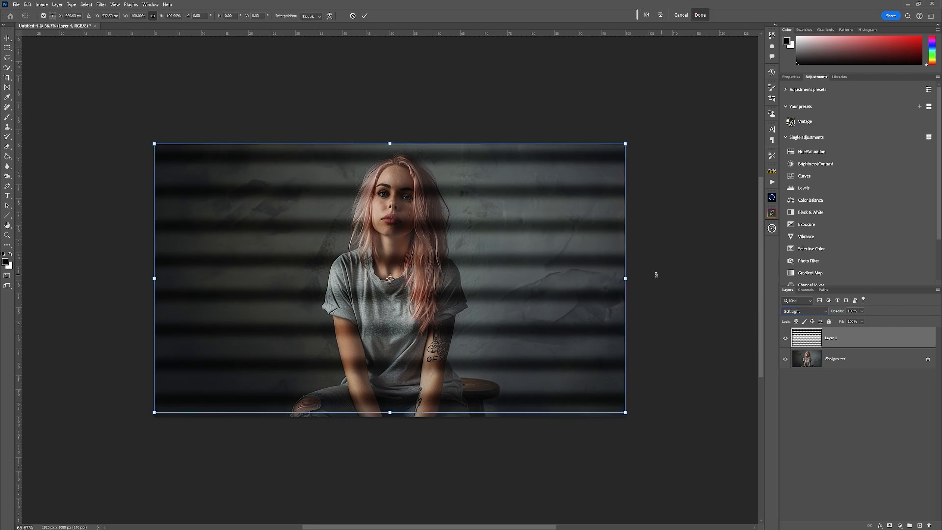
left_click_drag(648, 273, 636, 351)
left_click_drag(425, 149, 482, 98)
left_click_drag(358, 409, 303, 507)
left_click_drag(480, 352, 476, 355)
left_click(365, 16)
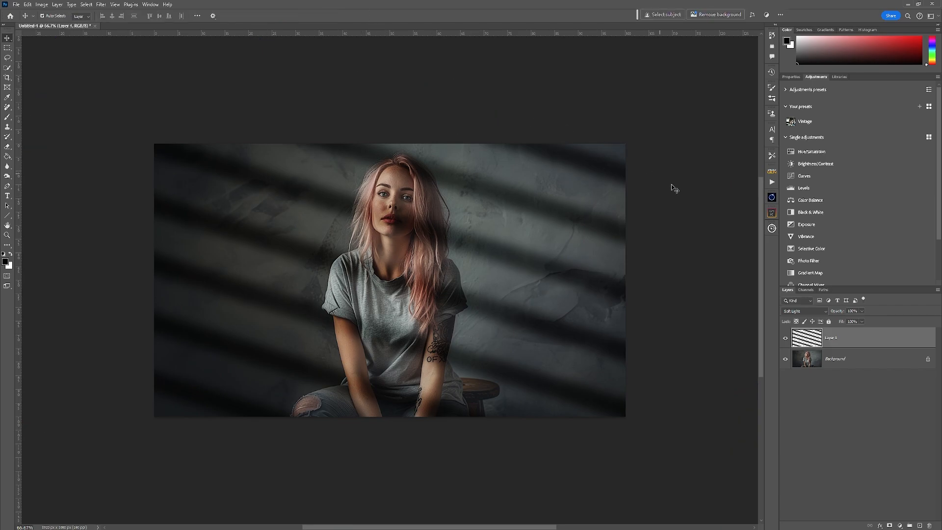
Apply the Vintage adjustment preset to the portrait.
left_click(810, 122)
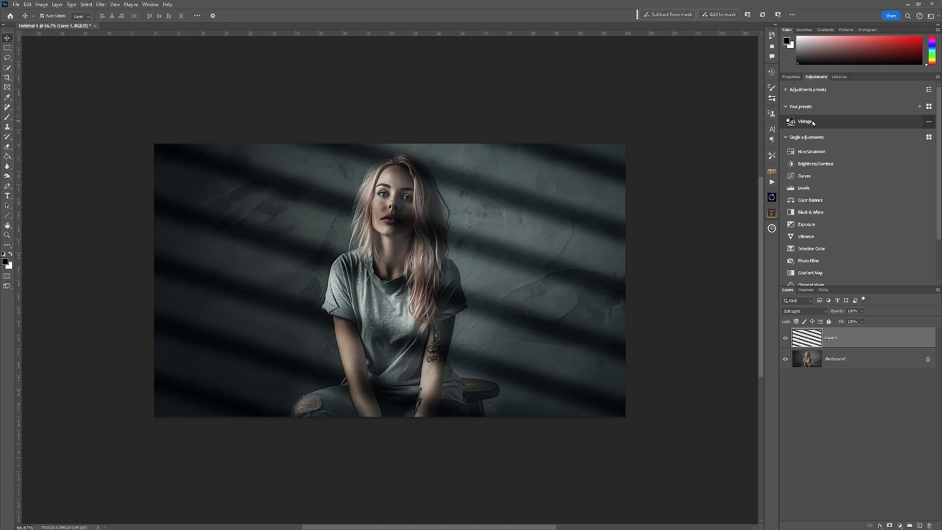
left_click(813, 123)
key("ctrl+0")
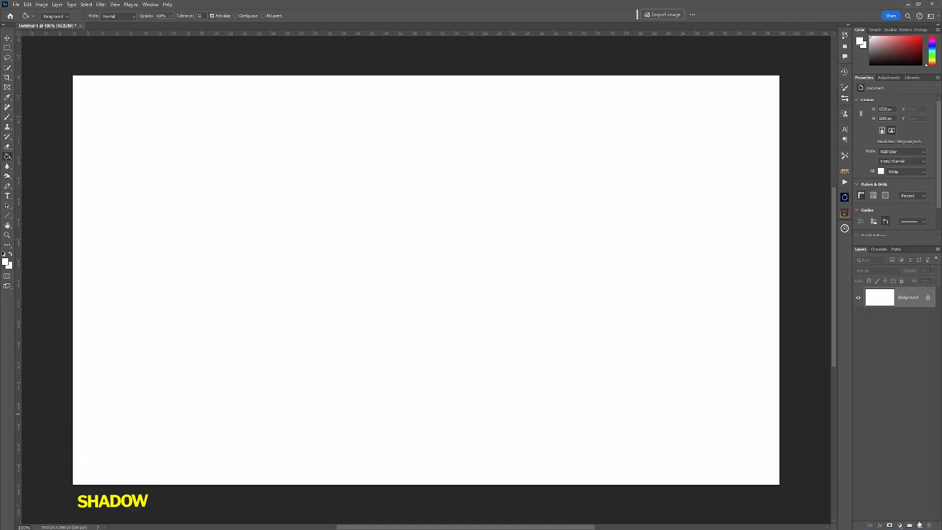
Fill a full-width horizontal strip near the blank canvas's upper edge with black on a new layer, about 6.5% of the height, and deselect.
left_click_drag(73, 91, 780, 117)
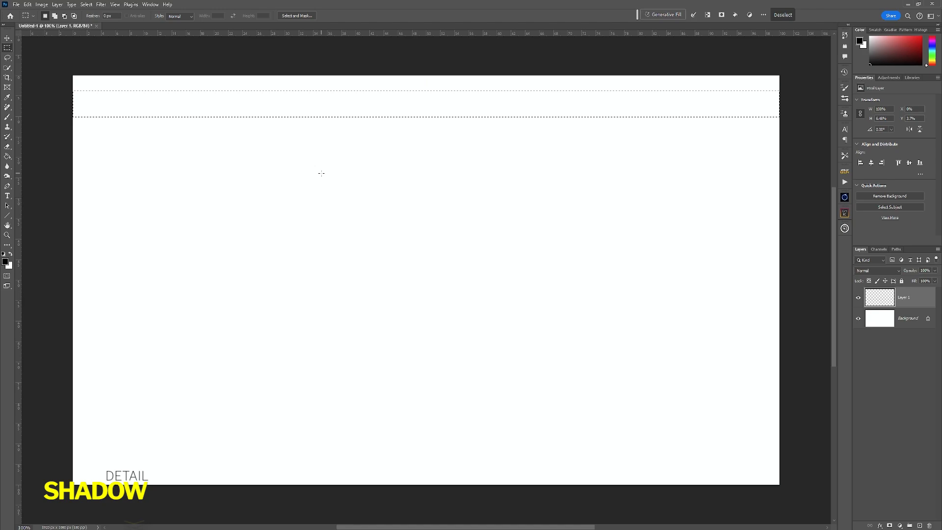
key("g")
left_click(275, 105)
left_click(101, 4)
left_click(291, 54)
key("ctrl+d")
Duplicate the black strip down the white canvas until there are eight evenly spaced bars.
key("v")
left_click_drag(381, 111, 382, 162)
left_click_drag(382, 162, 417, 310)
left_click_drag(417, 310, 464, 470)
key("m")
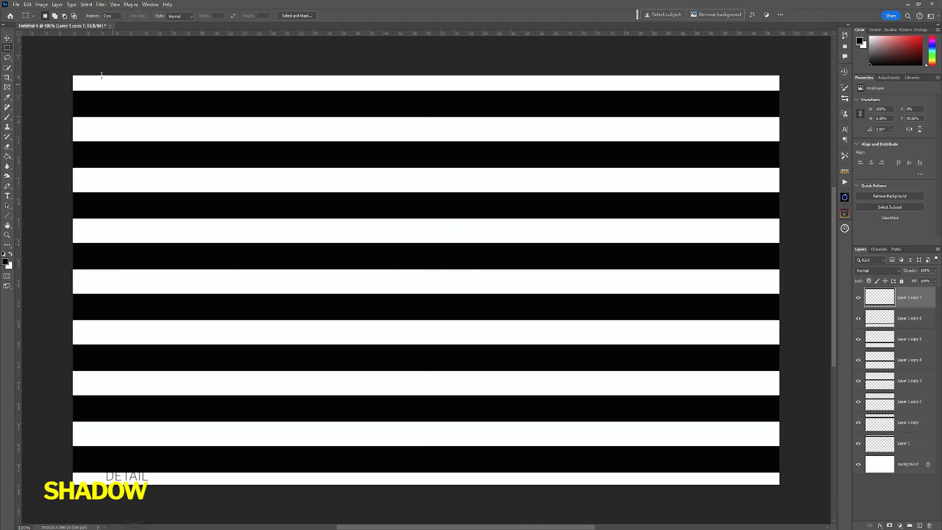
Merge the eight black bar layers on the white canvas into one layer.
key("ctrl+e")
key("ctrl+e")
key("ctrl+e")
key("ctrl+e")
key("ctrl+e")
key("ctrl+e")
key("ctrl+e")
Fill a full-height vertical strip along the canvas's left edge with black, about 8% of the width, and deselect.
left_click_drag(56, 55, 131, 499)
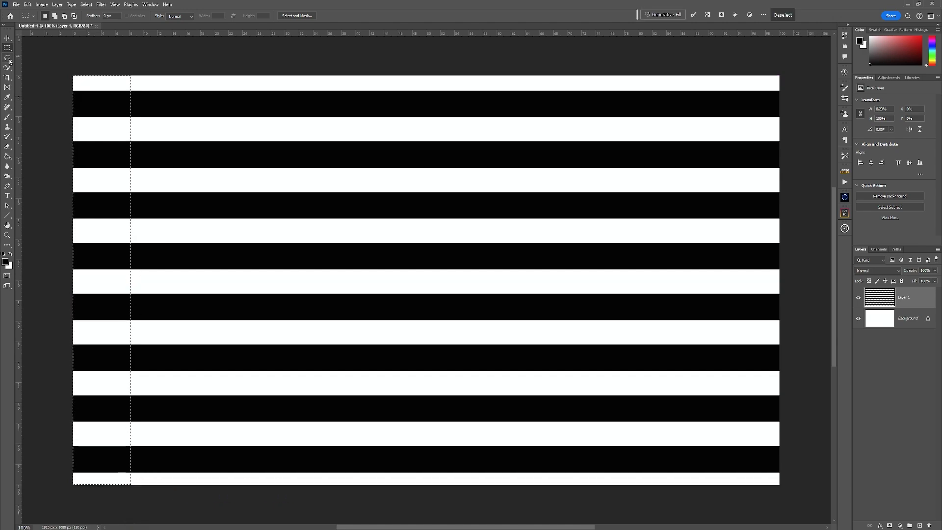
key("g")
left_click(105, 174)
key("ctrl+d")
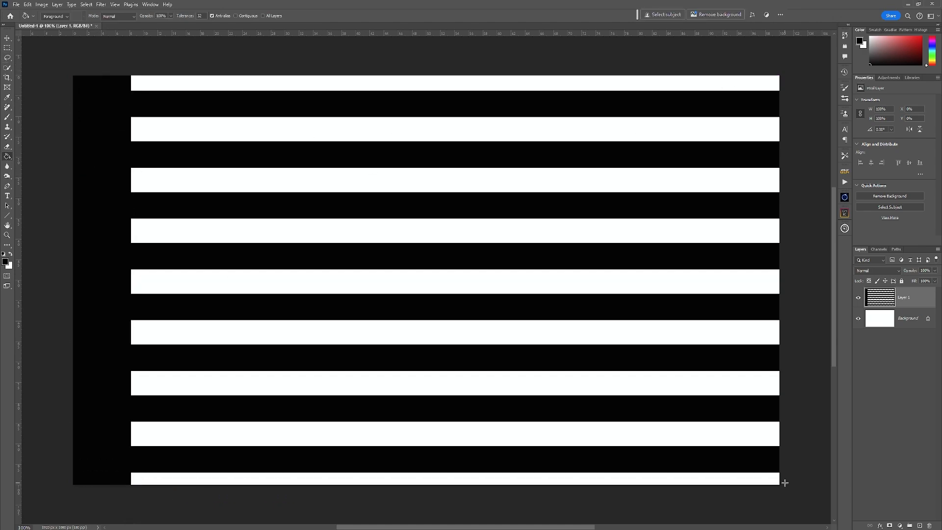
Fill a full-height vertical strip along the canvas's right edge with black, about 9% of the width, and deselect.
key("m")
left_click_drag(718, 69, 785, 488)
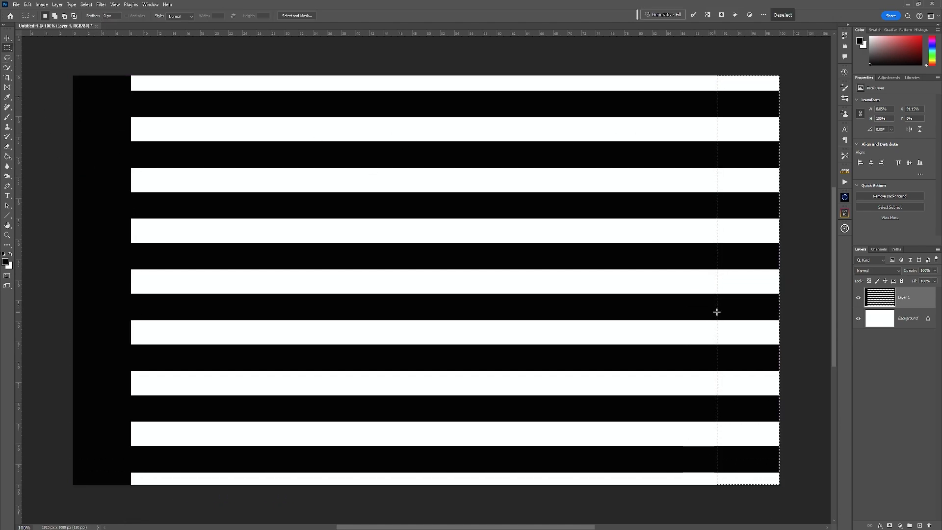
key("g")
left_click(777, 287)
key("ctrl+d")
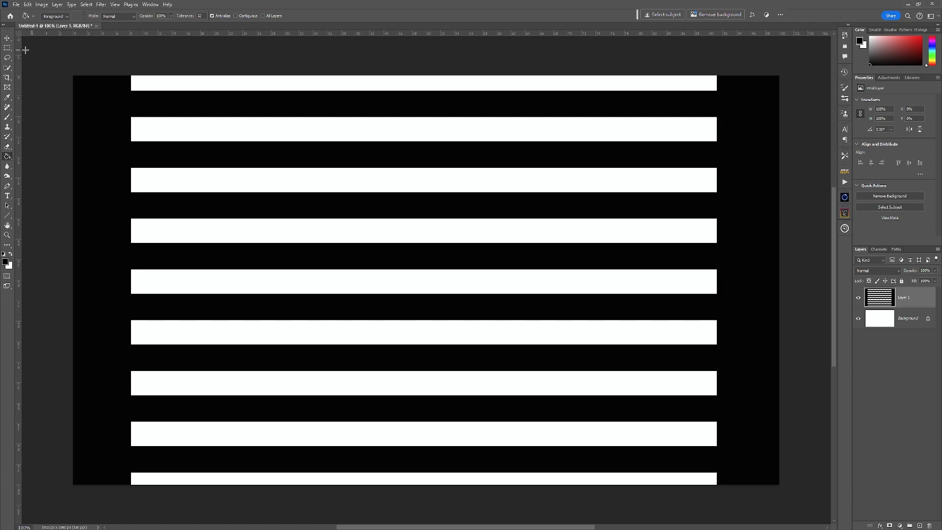
Add a thin full-height black vertical line on a new layer, about 0.3% wide, near the left end of the white gaps.
key("m")
left_click_drag(183, 72, 180, 485)
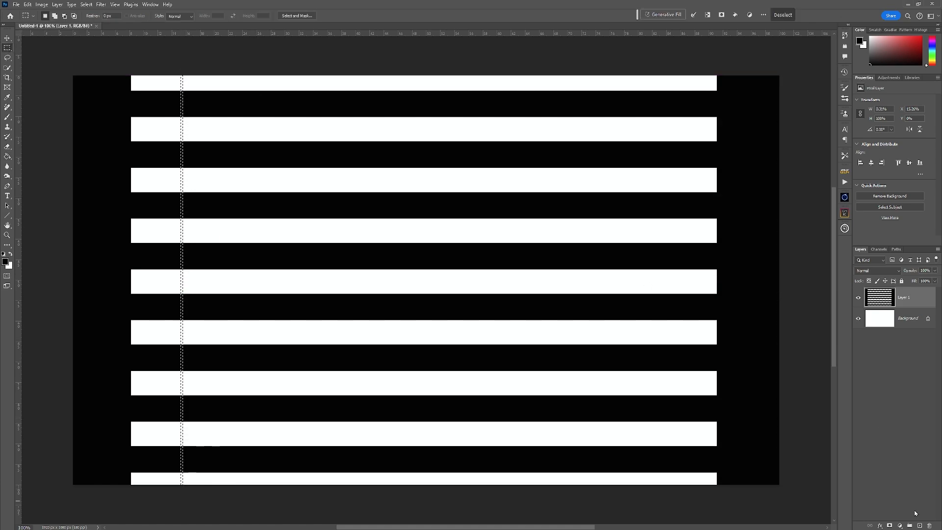
left_click(920, 526)
key("g")
left_click(183, 177)
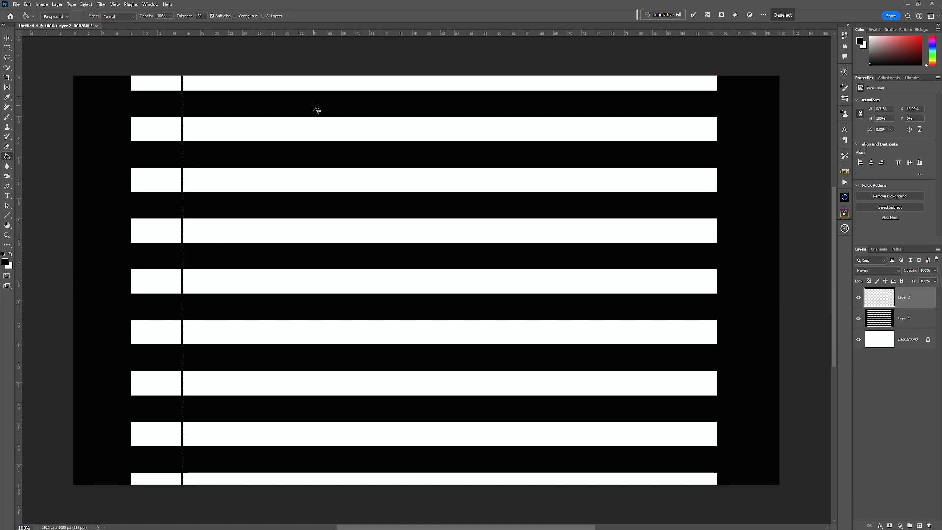
key("ctrl+d")
Duplicate the thin line to form a pair near each end of the white gaps, and merge all lines into the bars layer.
key("v")
left_click_drag(183, 81, 665, 86)
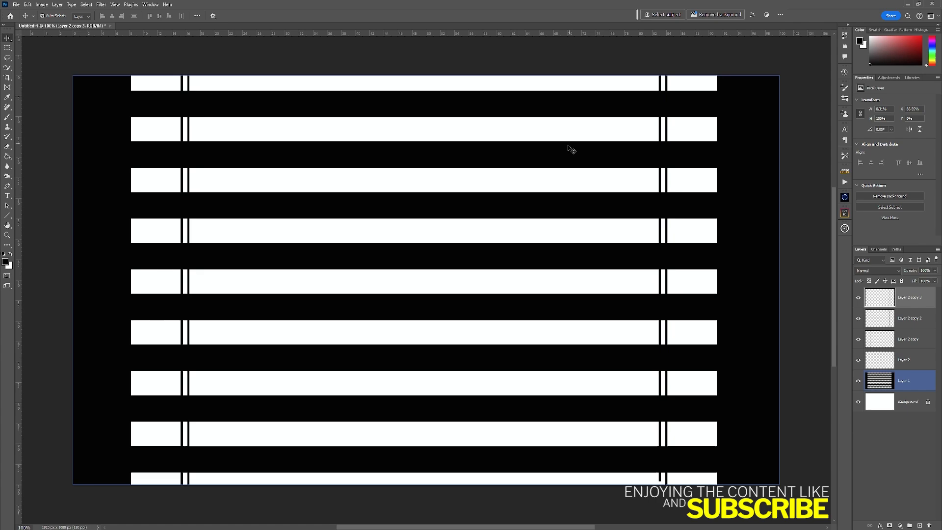
key("ctrl+e")
key("ctrl+e")
key("ctrl+e")
key("ctrl+e")
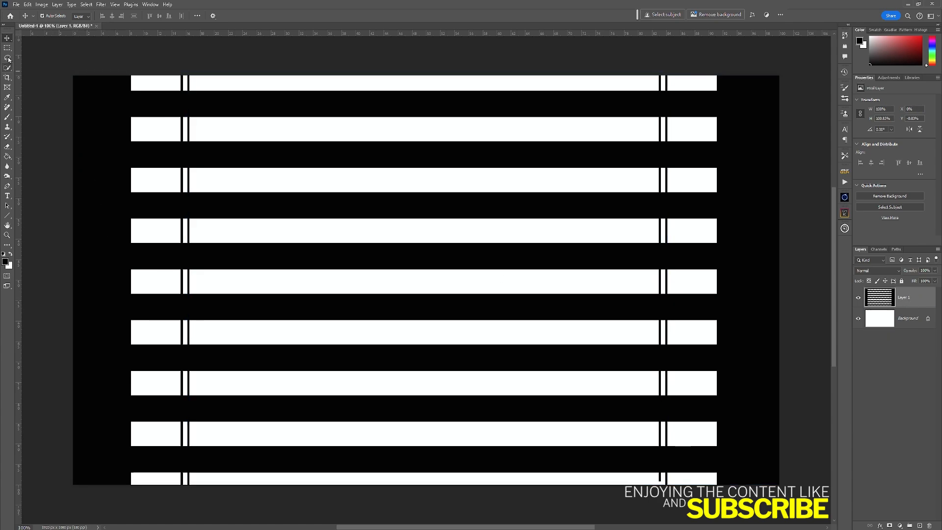
On a new layer, fill a small narrow white rectangle at the first white gap's left end, extending into the black bar below, and deselect.
left_click(7, 48)
left_click_drag(137, 126, 541, 320)
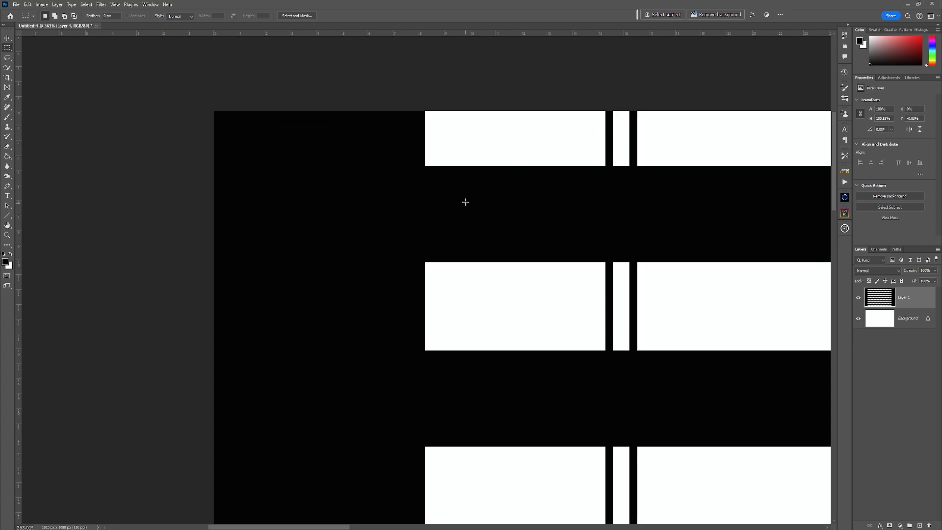
left_click(921, 525)
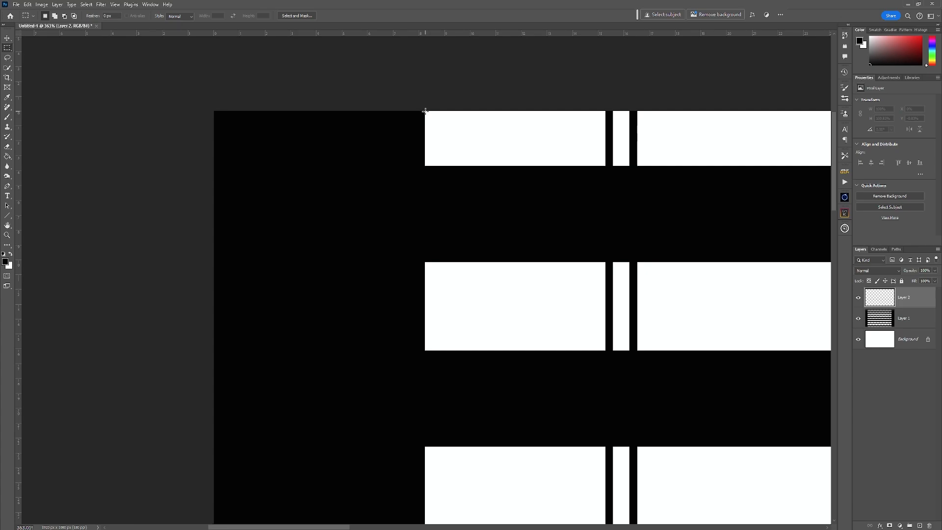
left_click_drag(425, 111, 439, 199)
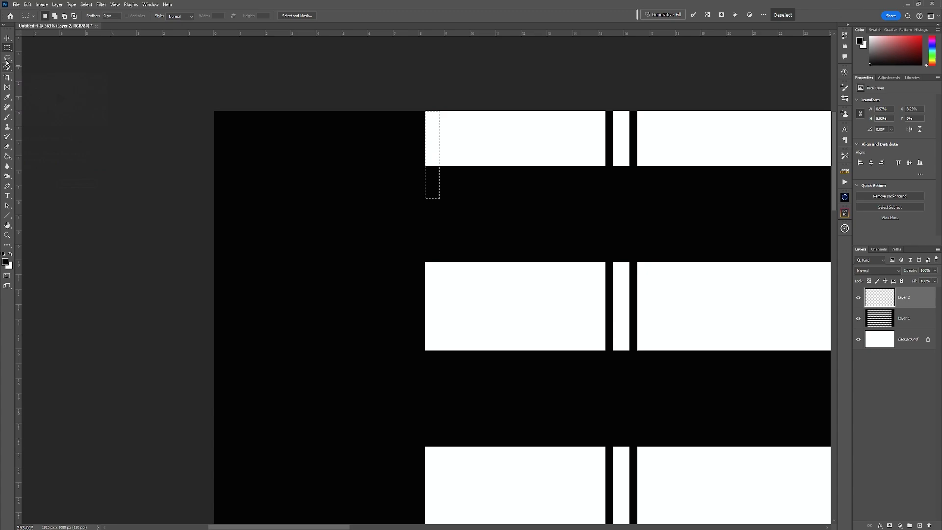
left_click(11, 255)
key("g")
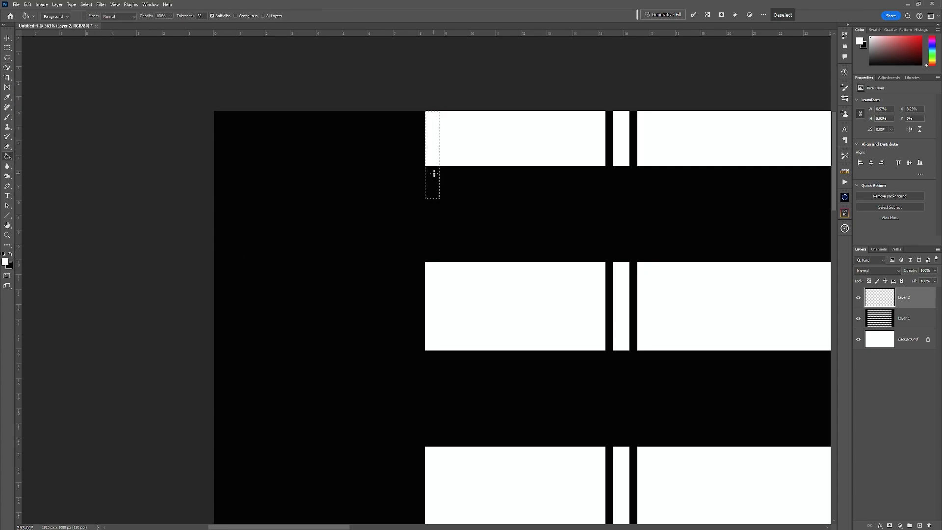
left_click(434, 177)
key("ctrl+d")
Duplicate the small white cut-out down the left ends of the white gaps so each black bar has one.
left_click_drag(643, 305, 520, 192)
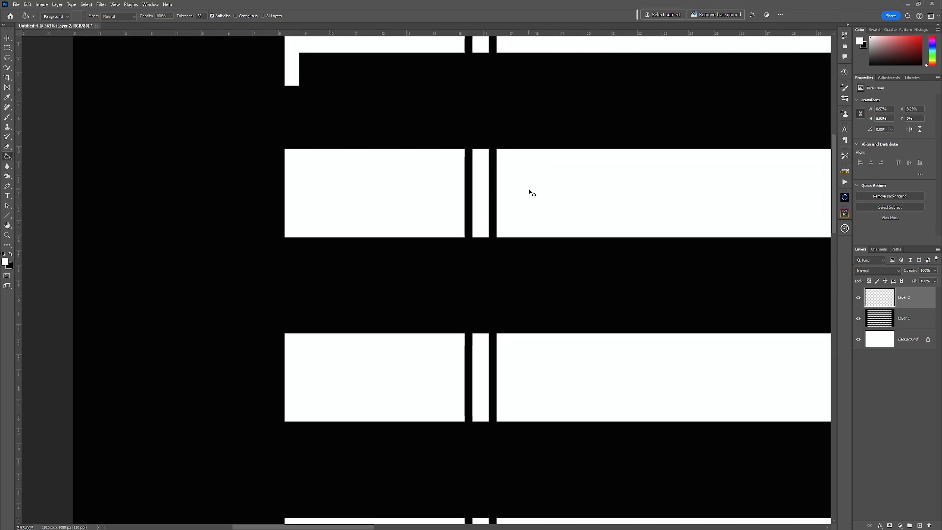
key("ctrl+minus")
key("ctrl+minus")
key("ctrl+minus")
key("ctrl+minus")
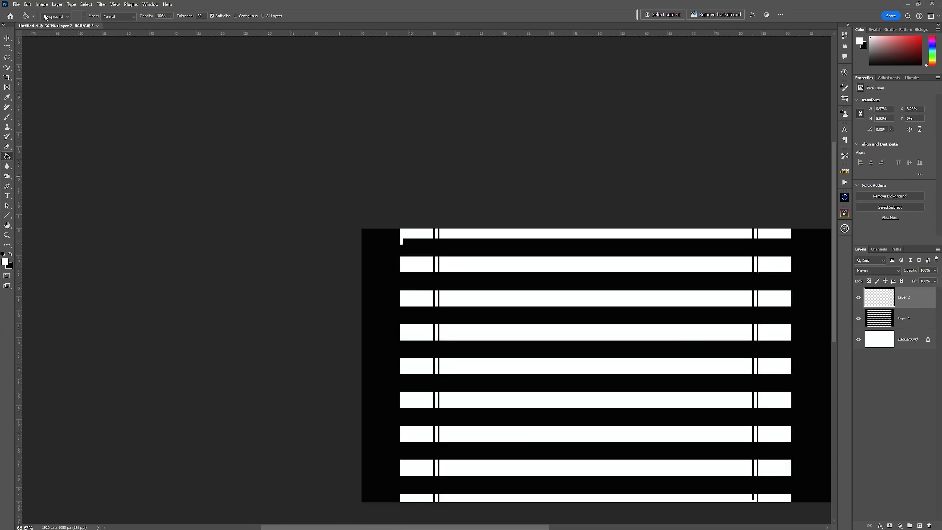
left_click(4, 43)
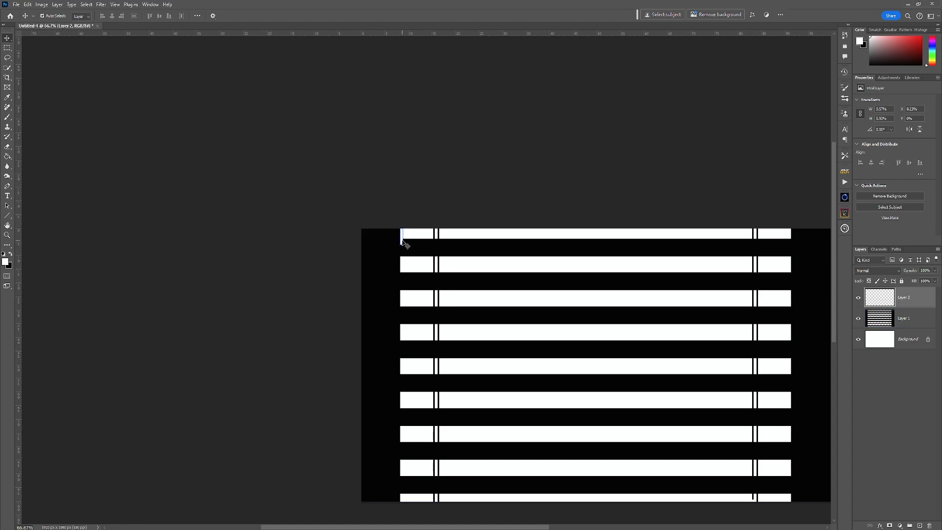
left_click_drag(405, 245, 405, 347)
key("ctrl+plus")
key("ctrl+plus")
left_click_drag(356, 483, 302, 354)
left_click_drag(301, 351, 303, 443, "alt")
left_click_drag(303, 443, 273, 147)
left_click_drag(269, 152, 273, 260, "alt")
left_click_drag(270, 261, 270, 359, "alt")
Nudge two of the duplicated white cut-outs slightly downward so they line up with their gaps.
scroll(380, 241, "up", 10)
mouse_move(268, 202)
left_mouse_down()
mouse_move(268, 223)
mouse_move(268, 215)
left_mouse_up()
left_click_drag(267, 301, 268, 309)
key("ctrl+0")
Merge all the white cut-out copies into a single layer above the bars layer.
left_click(906, 300)
key("ctrl+e")
key("ctrl+e")
key("ctrl+e")
key("ctrl+e")
key("ctrl+e")
key("ctrl+e")
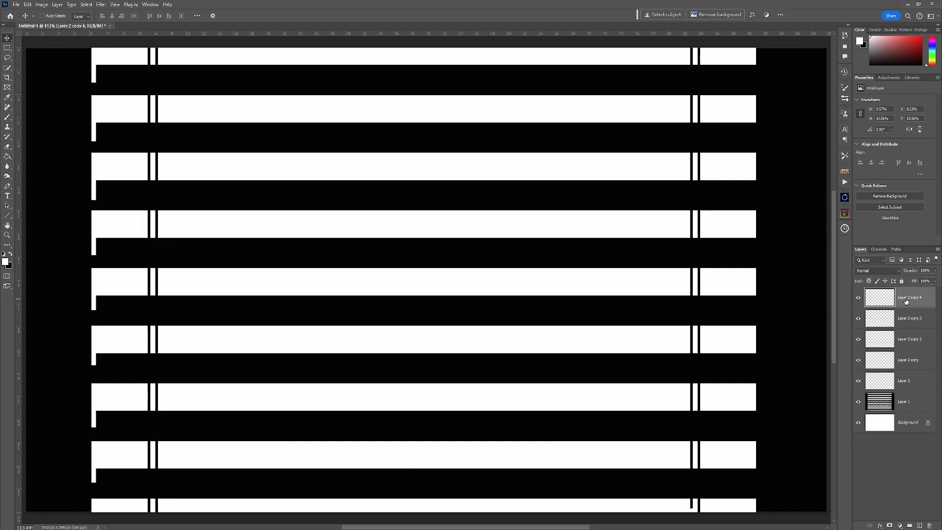
key("ctrl+e")
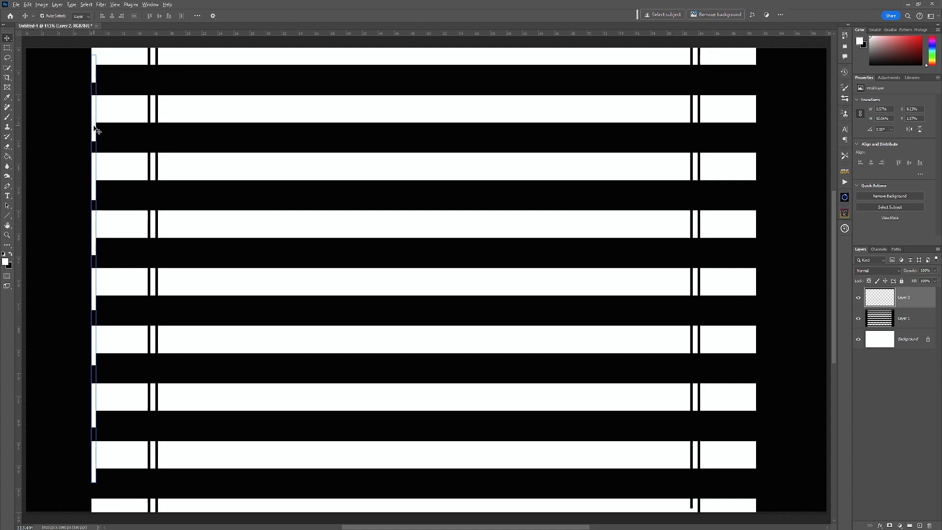
Duplicate the column of white cut-outs onto the right ends of the gaps and merge it into the bars layer.
key("ctrl+t")
left_click_drag(96, 128, 756, 160)
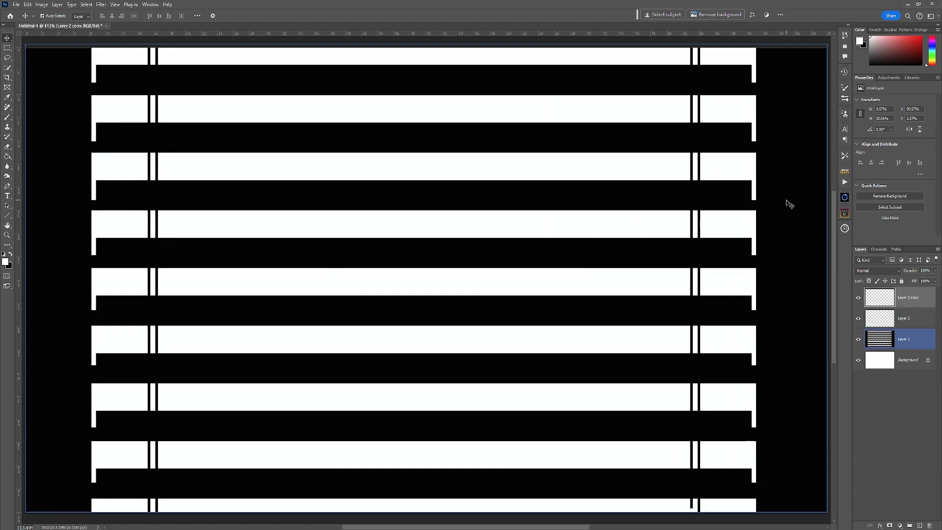
scroll(555, 346, "down", 1)
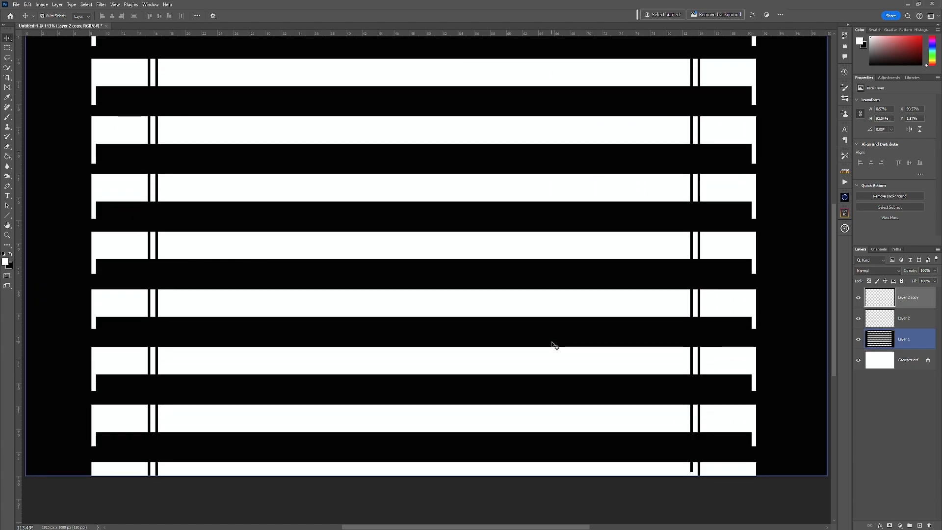
key("ctrl+e")
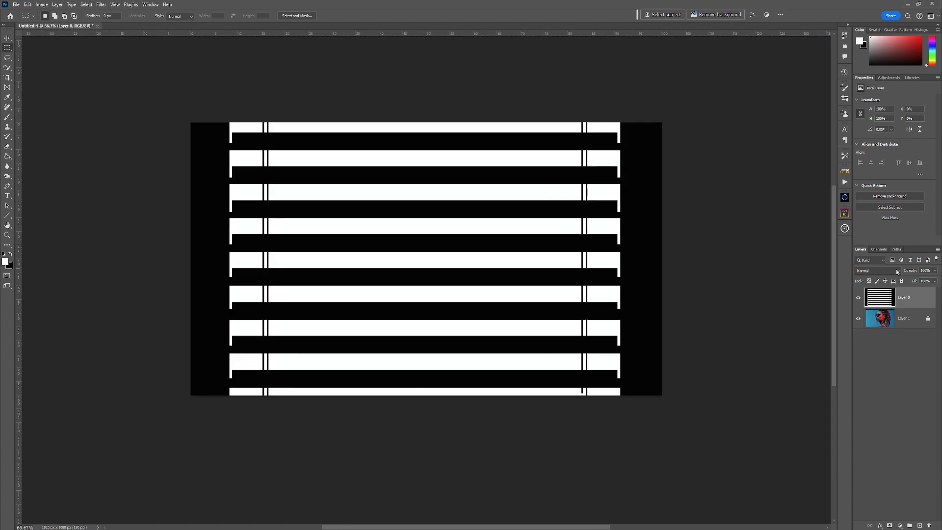
Set the blend mode of the blinds layer above the portrait to Multiply.
left_click(878, 270)
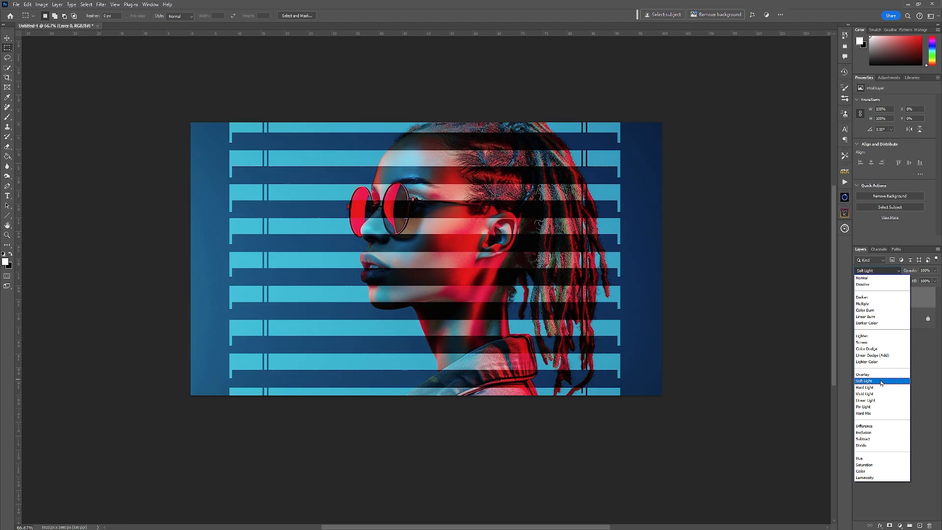
left_click(883, 305)
left_click_drag(921, 281, 935, 283)
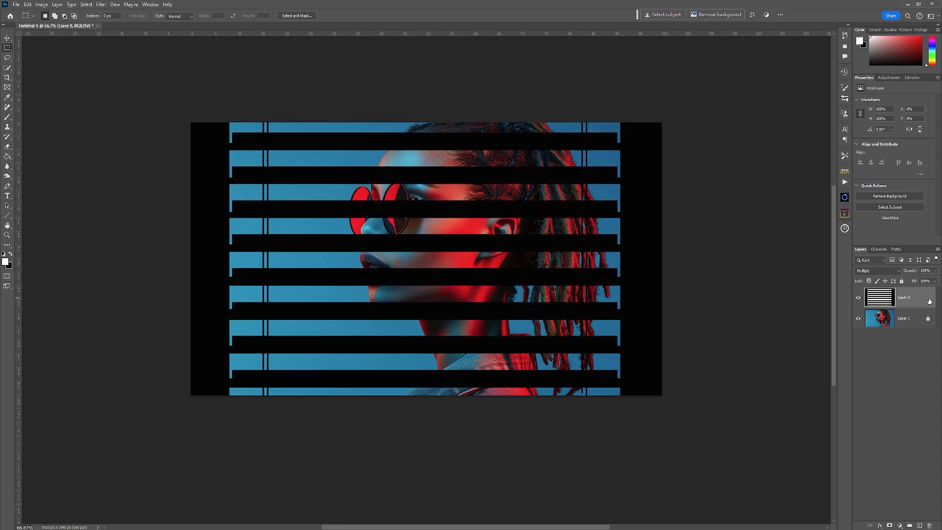
Scale the blinds layer to about 75.6% width, anchored at the portrait's left edge and spanning the full canvas height.
key("ctrl+t")
left_click_drag(663, 258, 524, 265)
left_click_drag(352, 162, 357, 122)
left_click_drag(356, 355, 357, 388)
left_click_drag(523, 255, 547, 255)
mouse_move(368, 388)
left_mouse_down()
mouse_move(368, 378)
mouse_move(368, 395)
left_mouse_up()
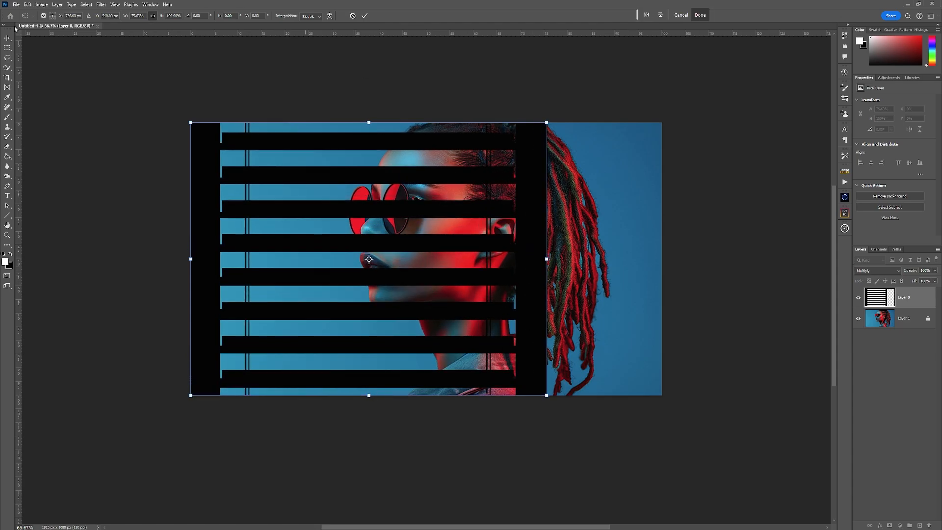
Apply a Perspective transform that slants the blinds about 20° by shifting their top edge to the right.
left_click(28, 5)
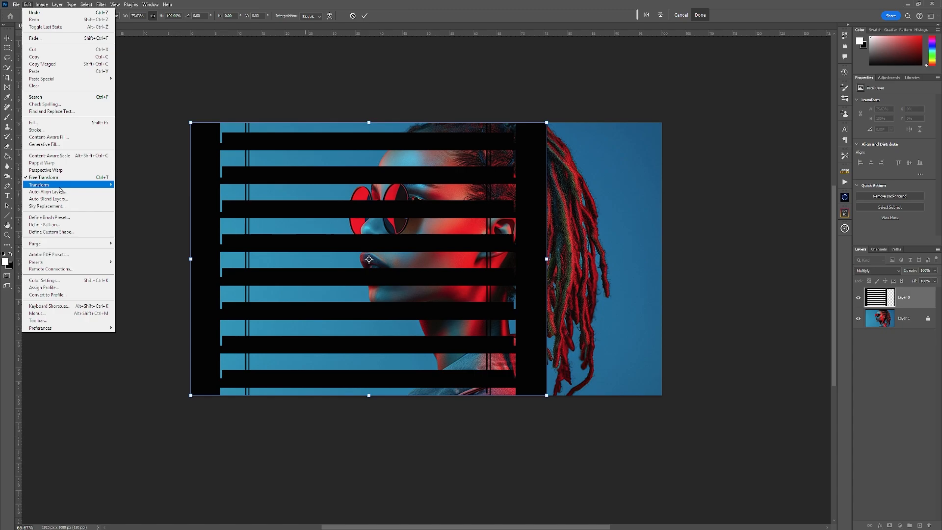
mouse_move(61, 185)
left_click(131, 224)
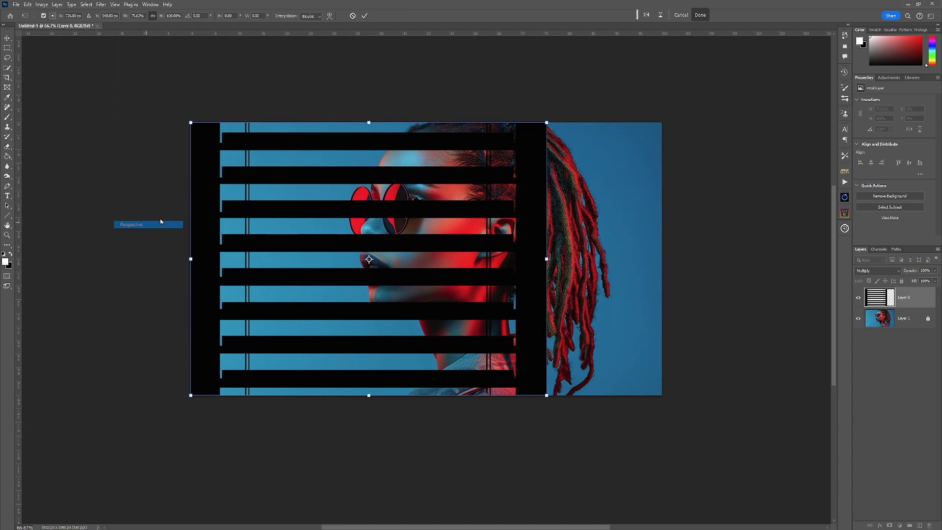
left_click_drag(369, 124, 466, 137)
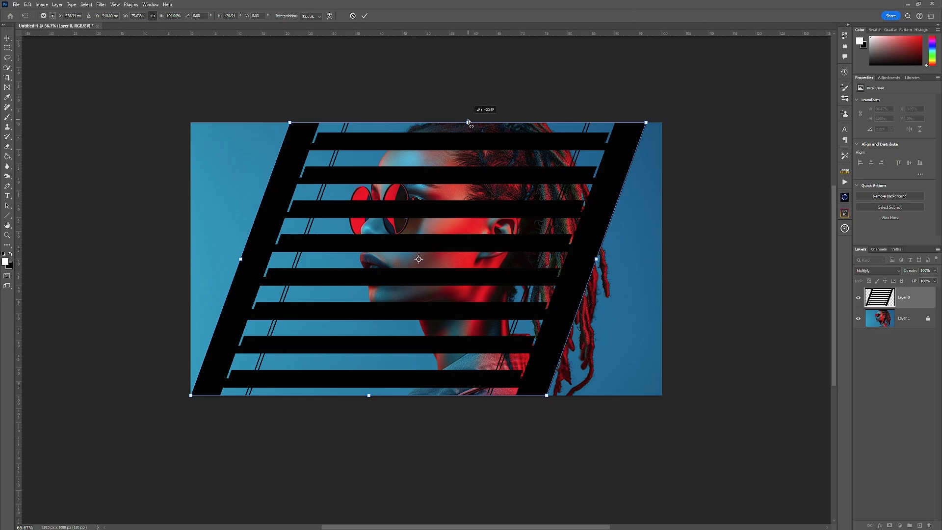
left_click(364, 16)
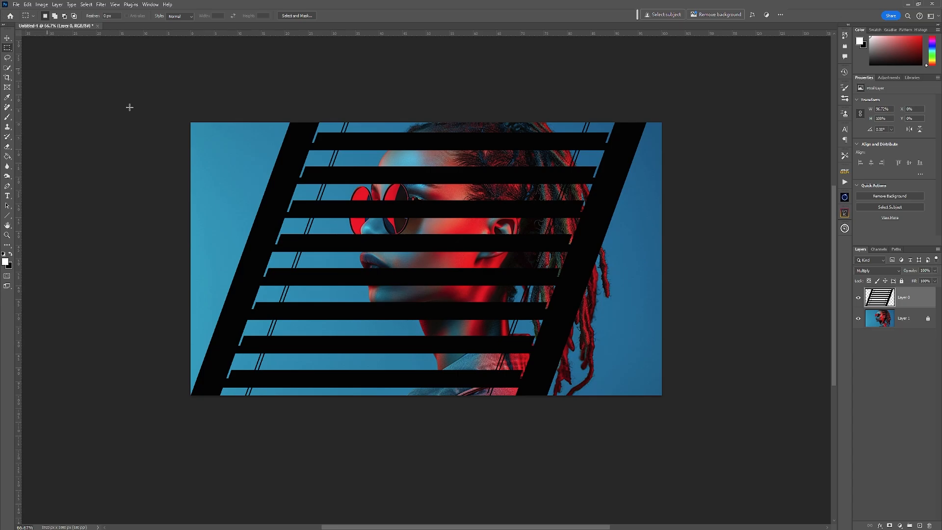
Fill the empty areas on both outer sides of the slanted blinds with black.
left_click(7, 156)
left_click(12, 253)
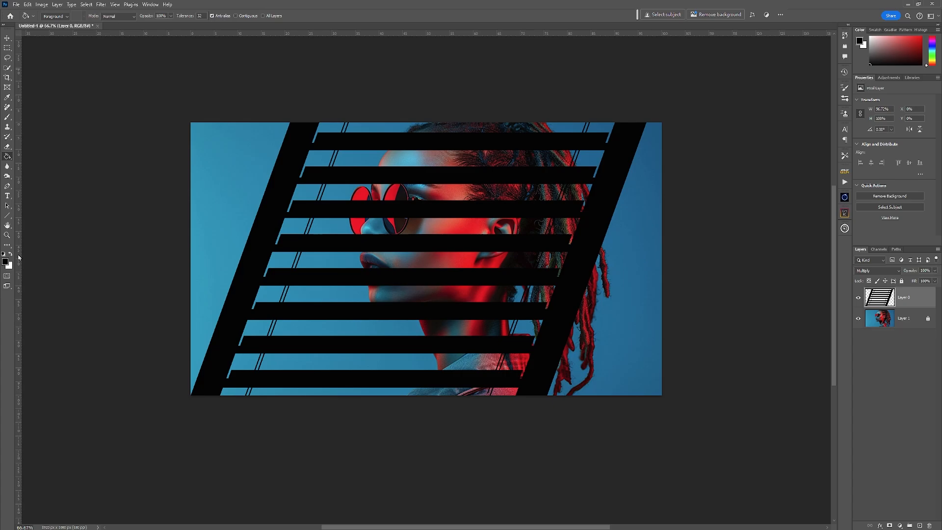
left_click(203, 225)
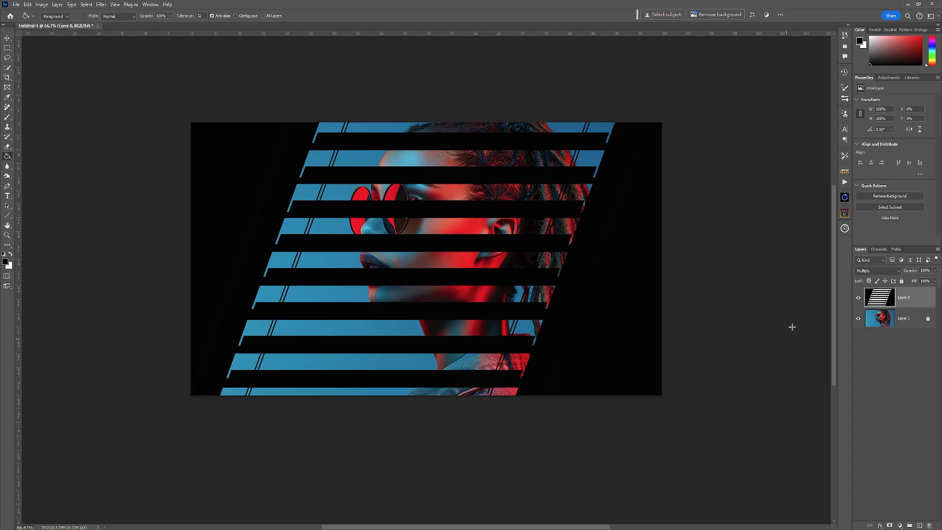
Soften the blinds layer with a Gaussian Blur, using a radius slightly above 9.2 pixels.
left_click(101, 4)
mouse_move(113, 87)
left_click(206, 120)
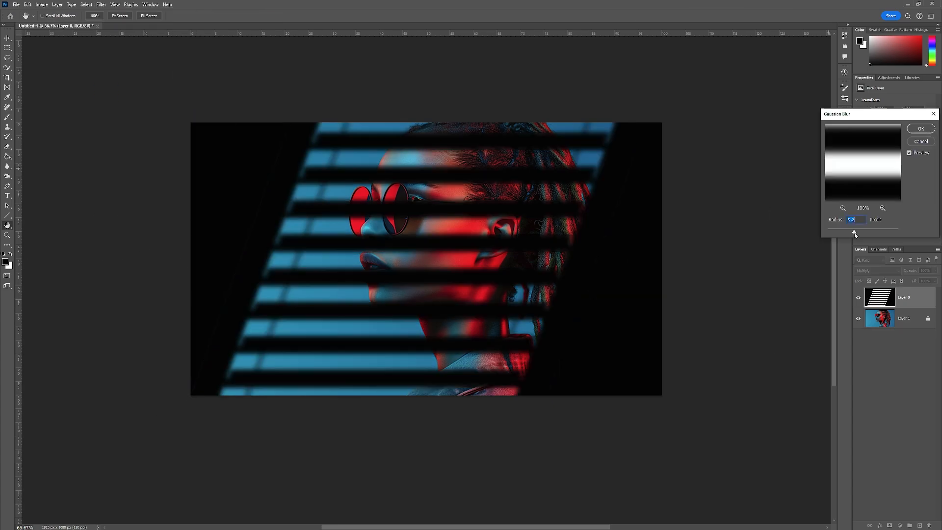
left_click_drag(854, 233, 859, 234)
left_click(921, 128)
Enlarge the blurred blinds and rotate them about 7° clockwise to cover the whole portrait, and lower the layer's opacity.
key("ctrl+t")
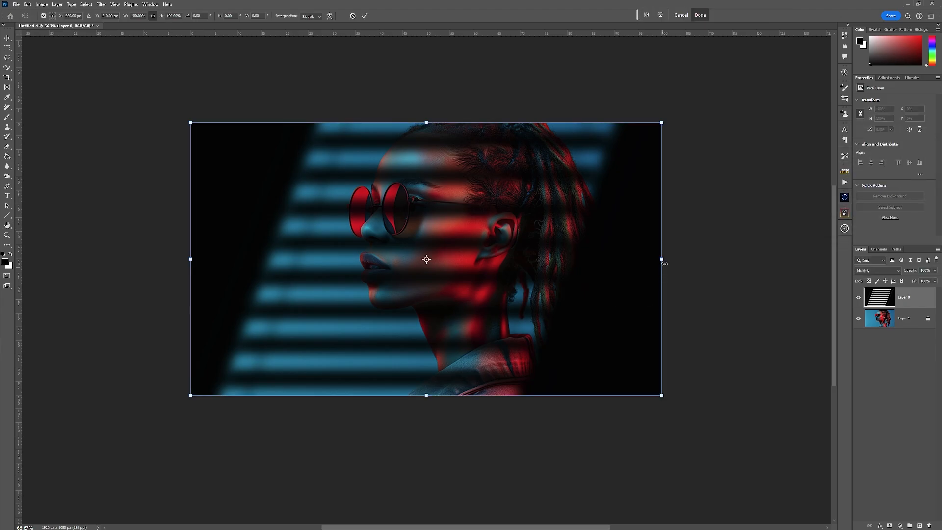
left_click_drag(664, 264, 722, 260)
left_click_drag(191, 259, 127, 259)
left_click_drag(745, 260, 743, 299)
mouse_move(647, 326)
left_mouse_down()
mouse_move(657, 301)
mouse_move(651, 312)
left_mouse_up()
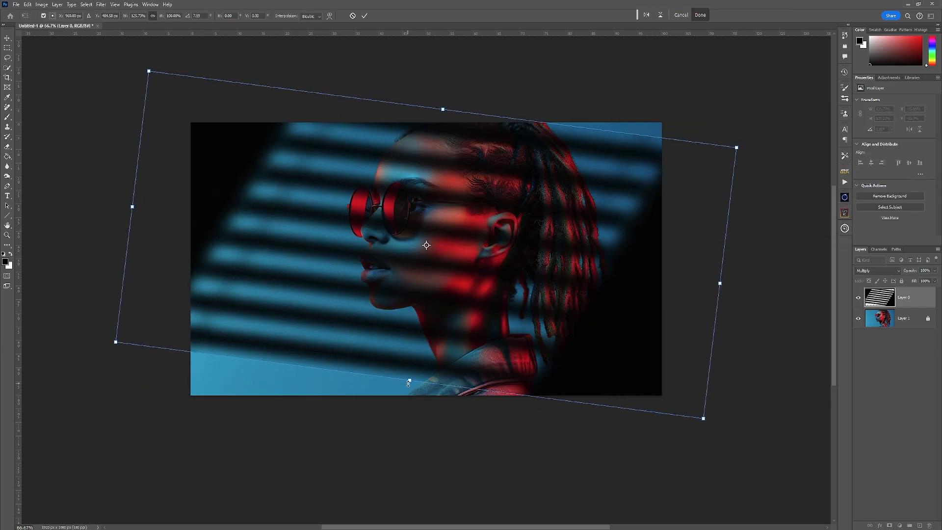
left_click_drag(409, 382, 393, 450)
left_click_drag(443, 109, 450, 89)
key("Return")
left_click(935, 271)
left_click_drag(936, 280, 926, 280)
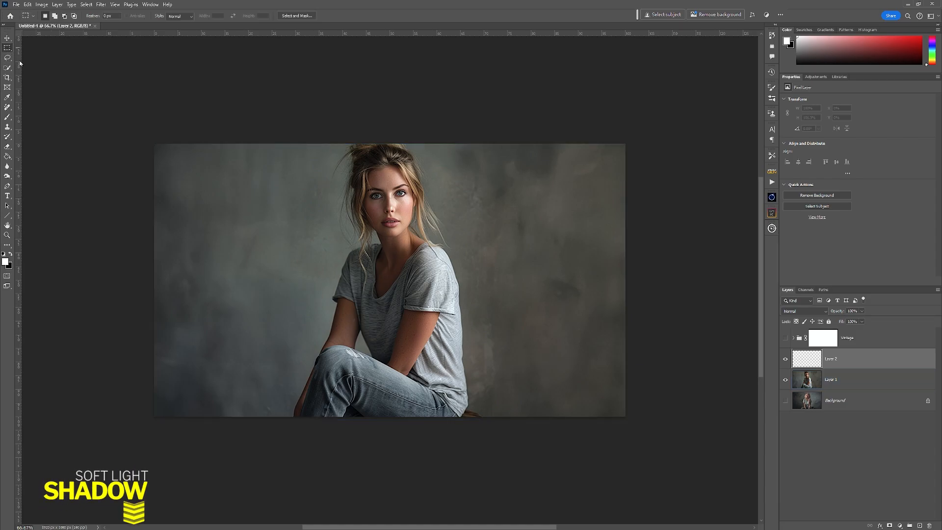
Draw a rectangular selection about 14.5% wide and 36% high at the photo's upper left, fill it with white and deselect.
left_click_drag(209, 169, 276, 265)
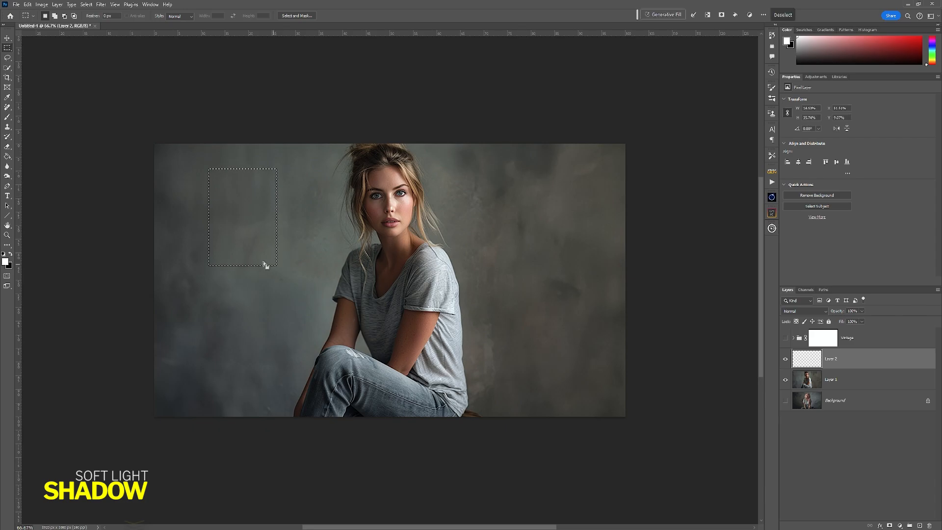
left_click(9, 156)
left_click(269, 216)
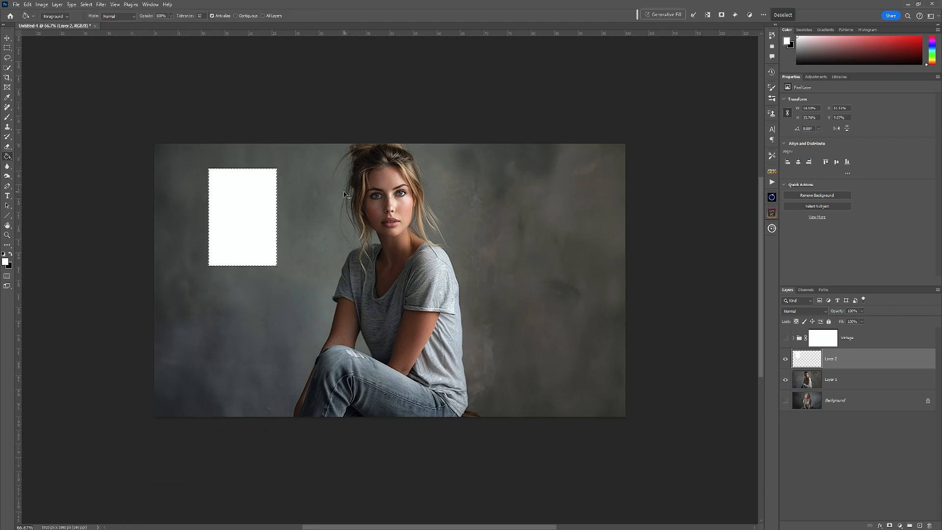
key("ctrl+d")
Duplicate the white rectangle directly below the first and merge the two into one layer.
key("v")
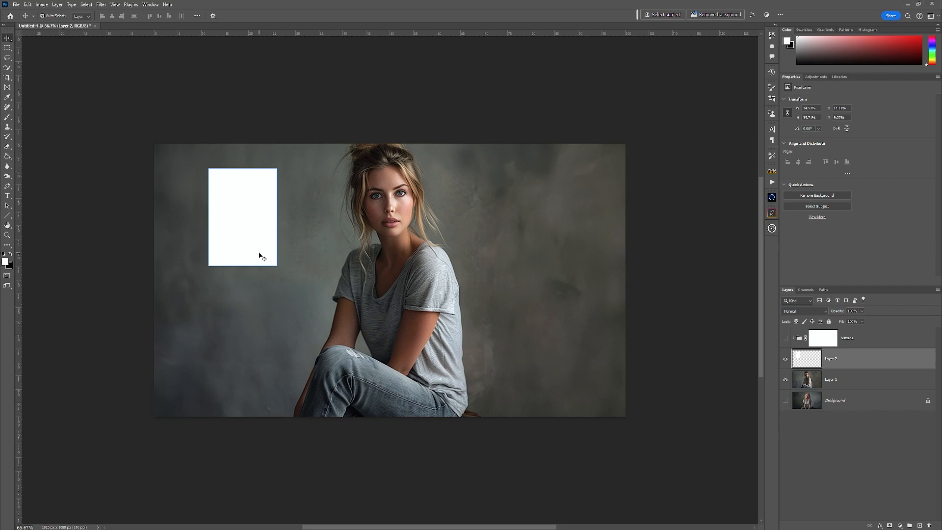
left_click_drag(257, 256, 265, 376)
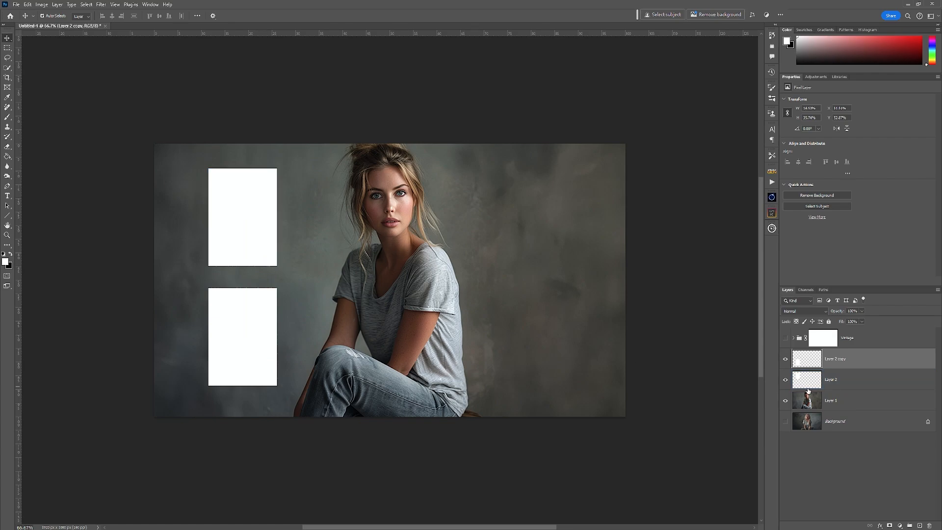
key("ctrl+e")
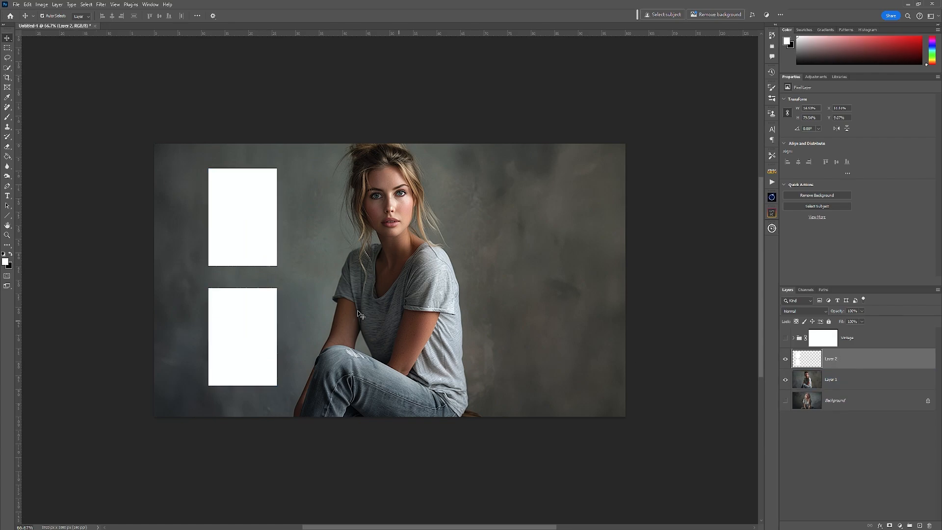
Duplicate the rectangle pair rightward into four evenly spaced columns and merge all the copies into one layer.
left_click_drag(266, 250, 516, 257)
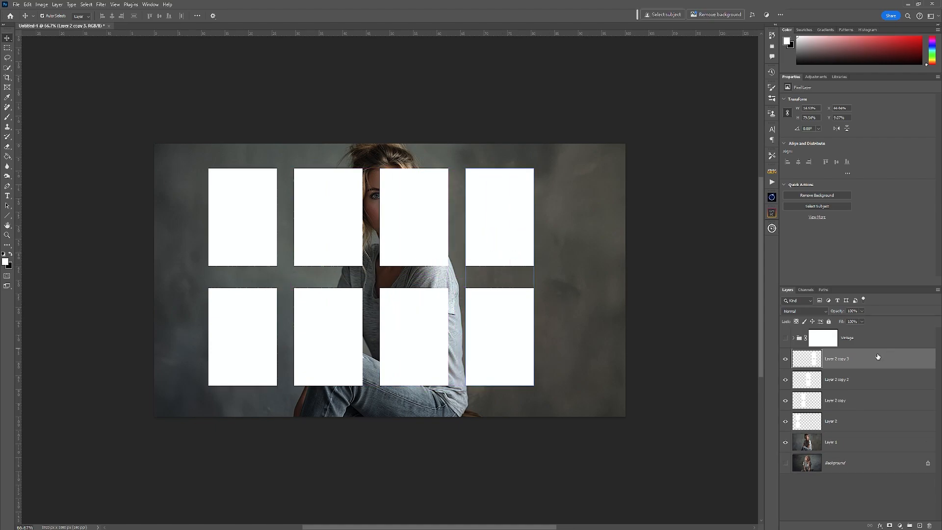
key("ctrl+e")
key("ctrl+e")
key("ctrl+e")
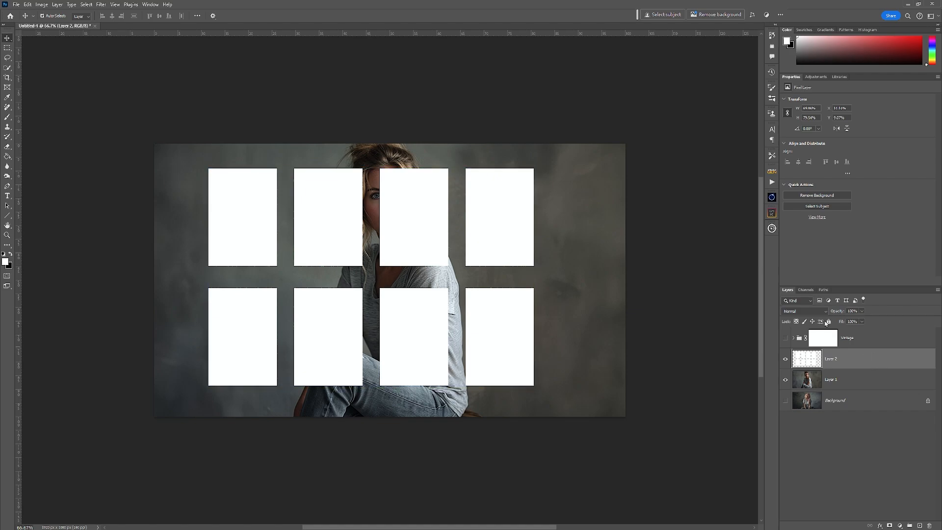
Soften the white window panes with the last-used Gaussian Blur and set their layer's blend mode to Soft Light.
left_click(98, 6)
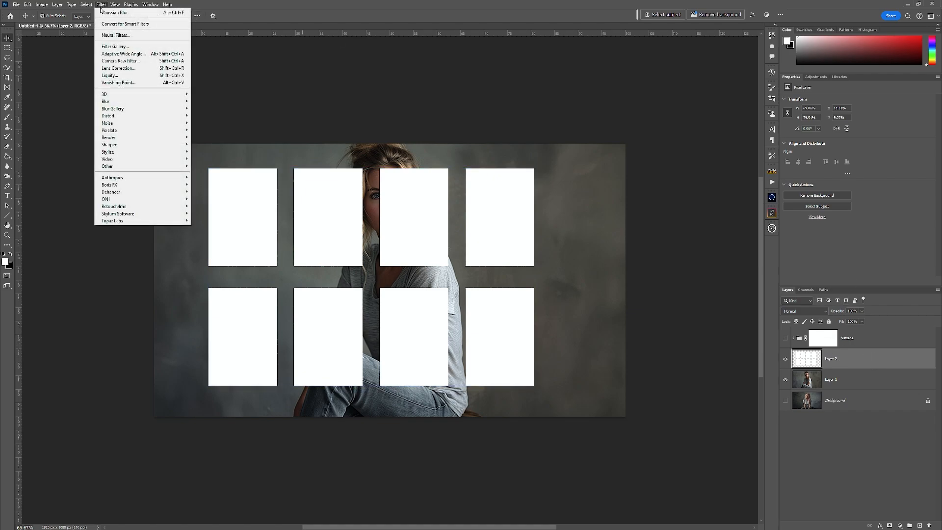
left_click(110, 10)
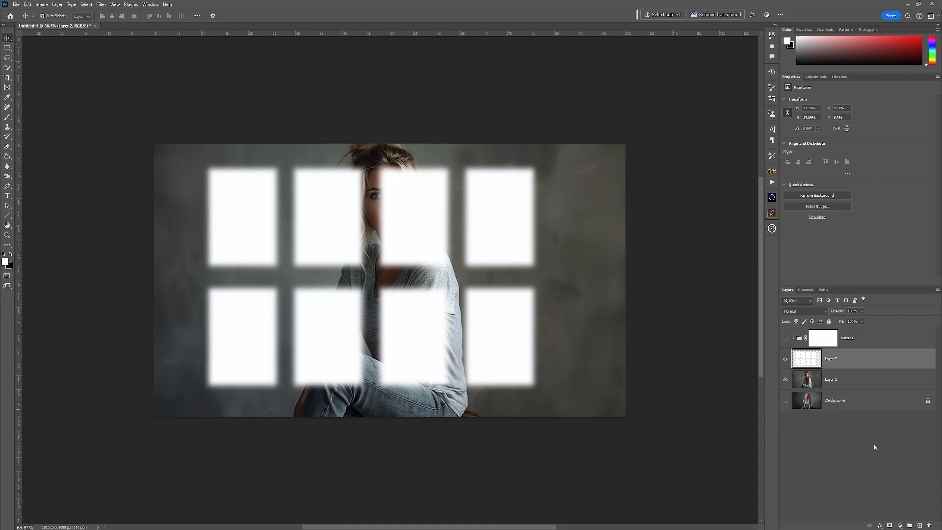
left_click(828, 314)
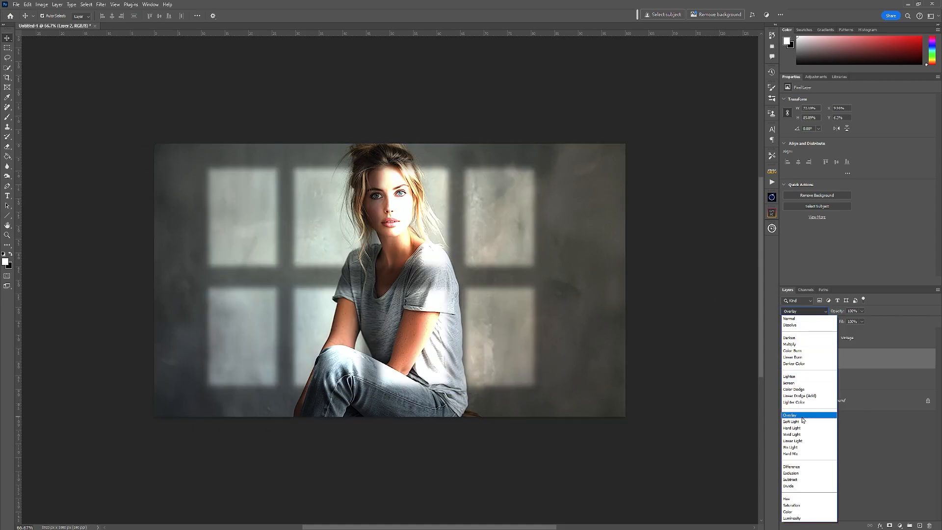
left_click(802, 422)
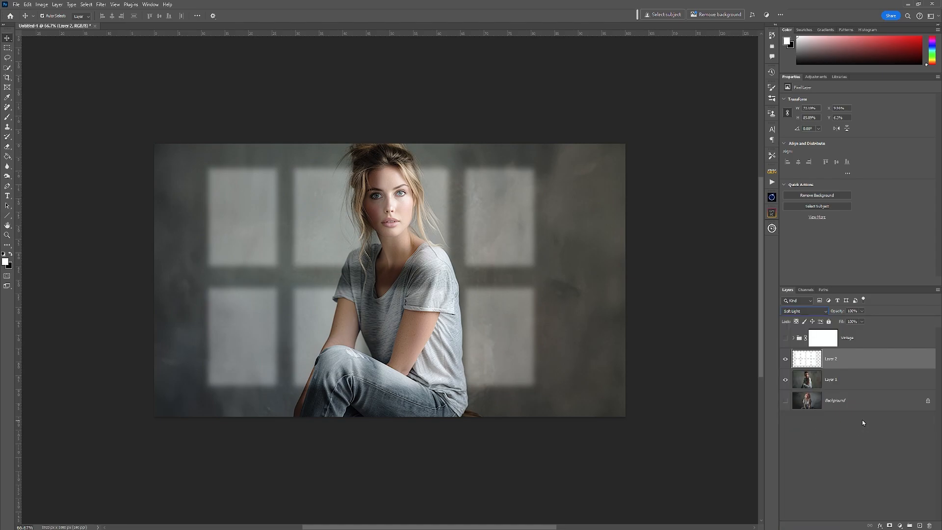
Shift the window light pattern slightly to the right and adjust the layer's opacity.
left_click_drag(516, 241, 559, 254)
left_click_drag(862, 311, 857, 328)
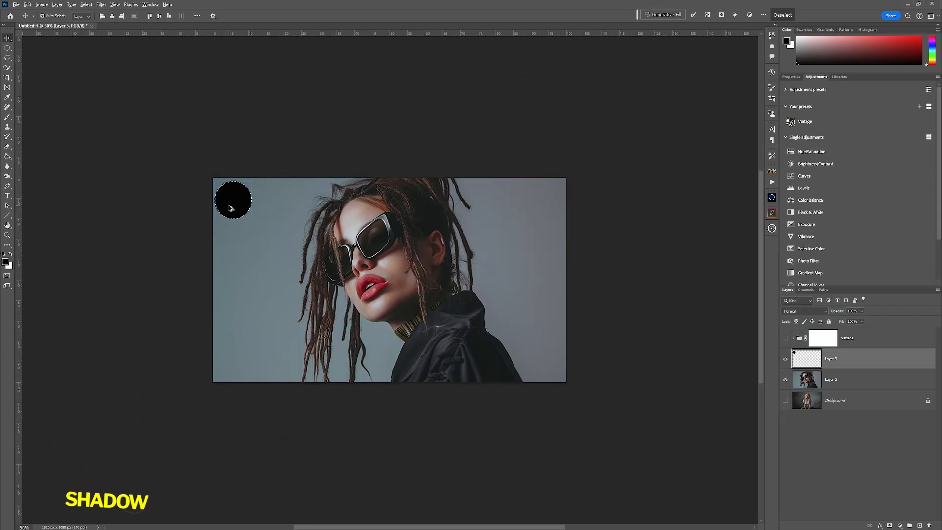
Duplicate the black circle down the photo's left edge into an evenly spaced column of four, and deselect.
left_click_drag(233, 201, 238, 386)
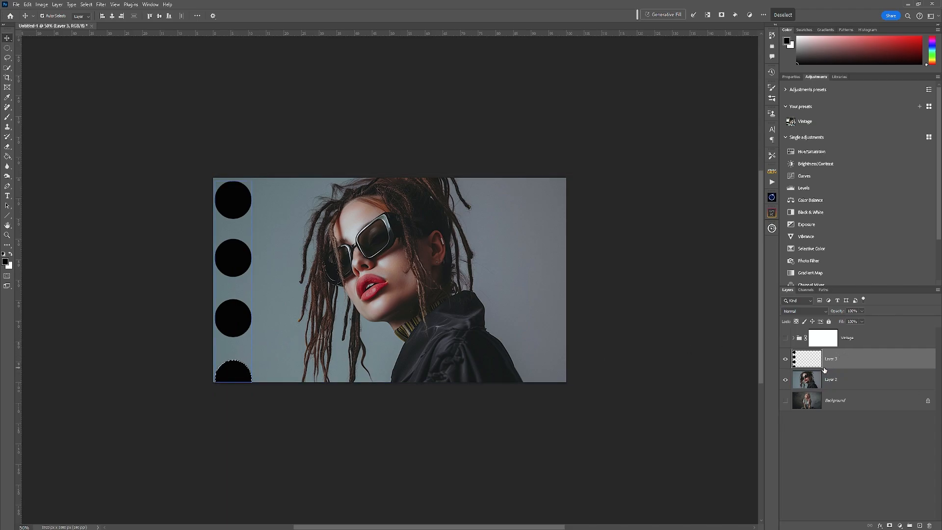
key("ctrl+d")
left_click(796, 373)
left_click(243, 204)
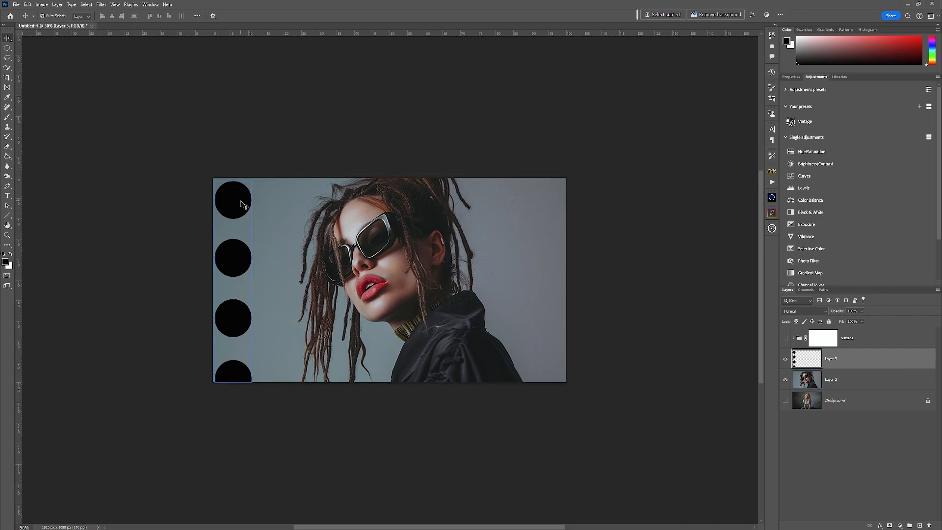
Duplicate the column of black circles across the photo into eight evenly spaced columns, with every second column staggered vertically.
left_click_drag(243, 205, 327, 209)
left_click_drag(277, 238, 366, 235)
left_click_drag(326, 204, 415, 205)
left_click_drag(370, 295, 459, 295)
left_click_drag(402, 207, 484, 207)
left_click_drag(455, 231, 537, 236)
left_click_drag(493, 260, 501, 260)
left_click_drag(536, 284, 544, 284)
Merge all the circle column copies into the single layer Layer 3.
left_click(853, 362)
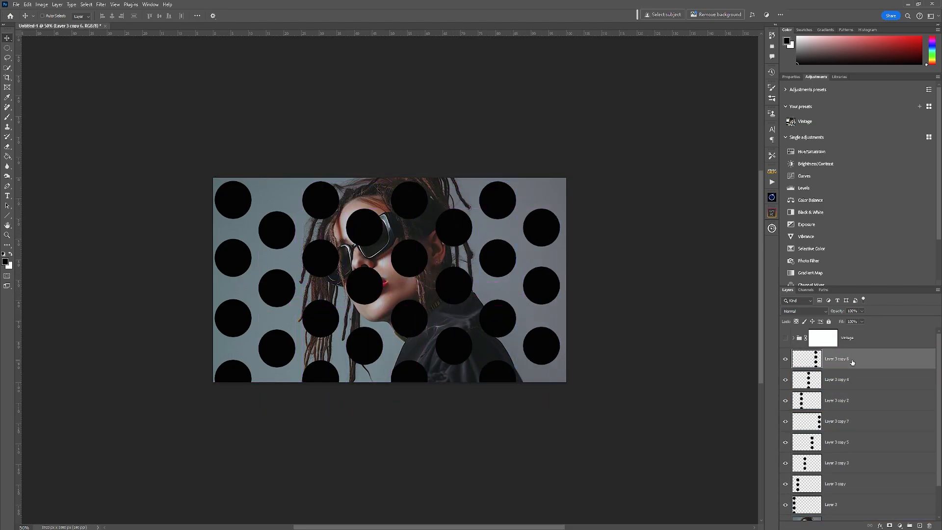
key("ctrl+e")
key("ctrl+e")
key("ctrl+e")
key("ctrl+e")
key("ctrl+e")
key("ctrl+e")
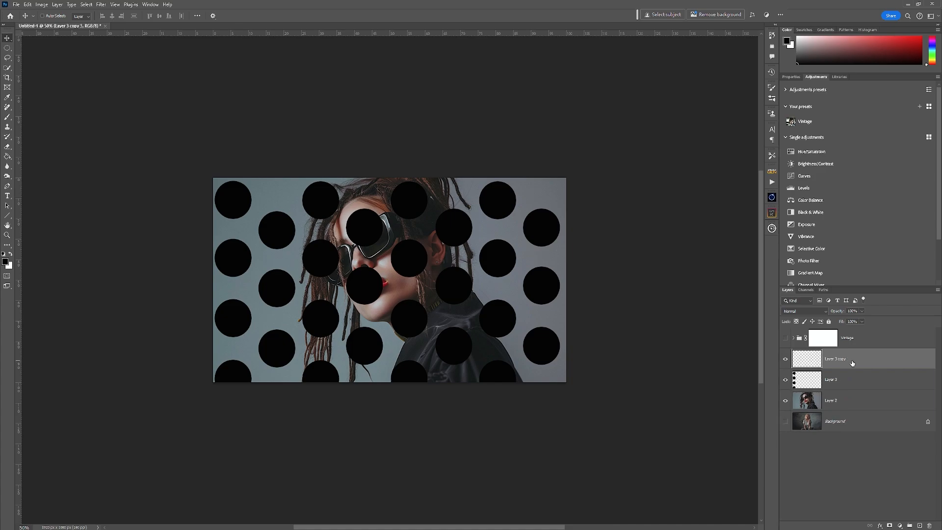
key("ctrl+e")
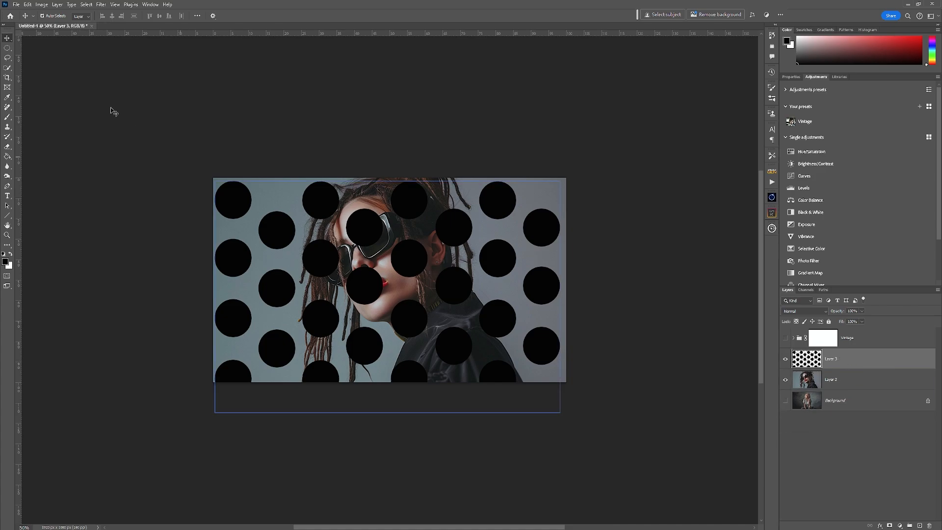
Soften the black circles with the last-used blur filter and set their layer's blend mode to Soft Light.
left_click(101, 4)
left_click(118, 15)
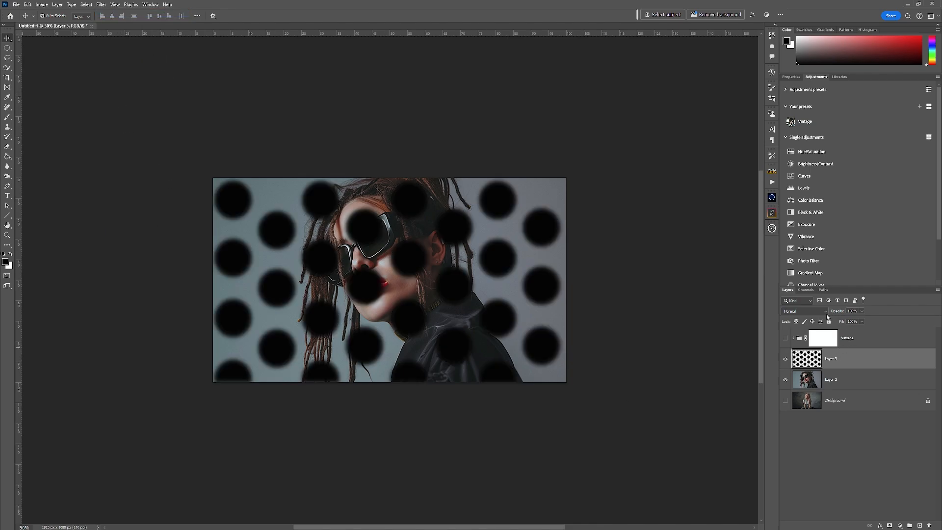
left_click(824, 312)
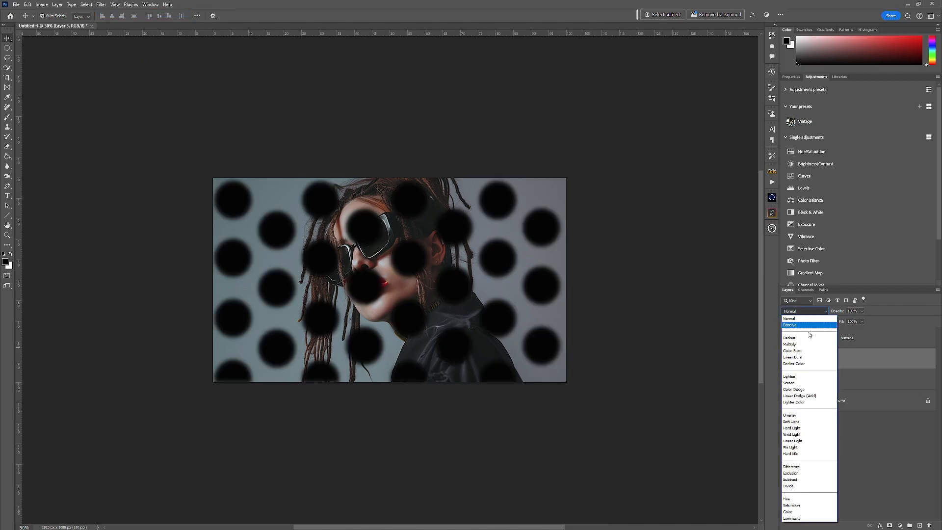
left_click(796, 422)
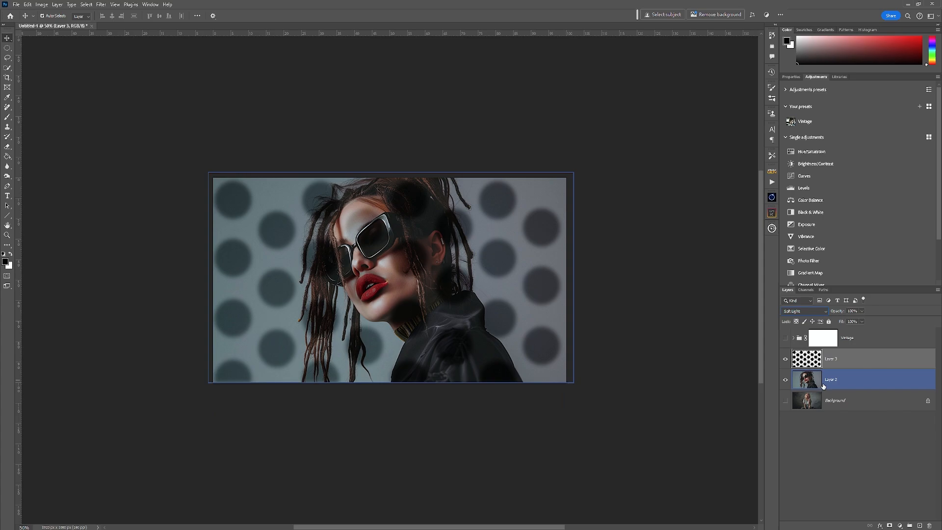
Select the subject on the photo layer and mask the circles layer with it, inverted so the circles show only on the background.
left_click(803, 386)
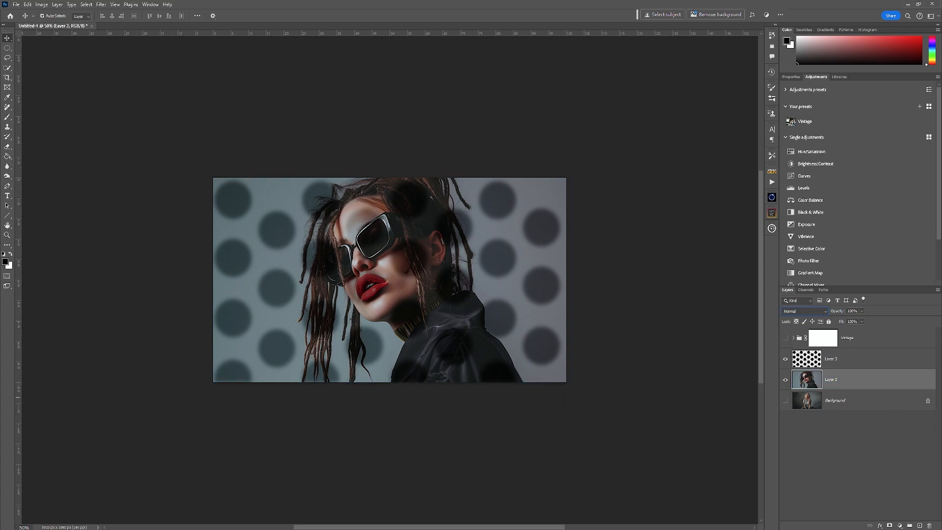
left_click(86, 4)
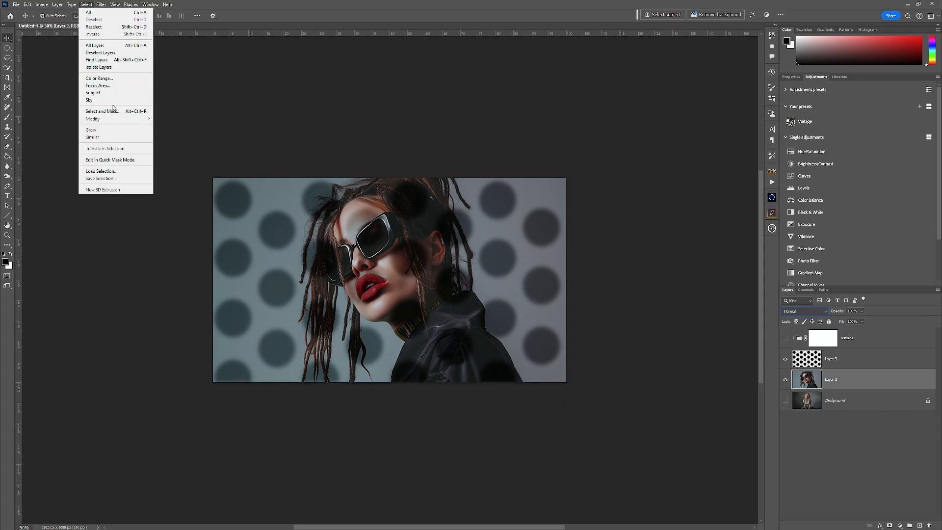
left_click(93, 93)
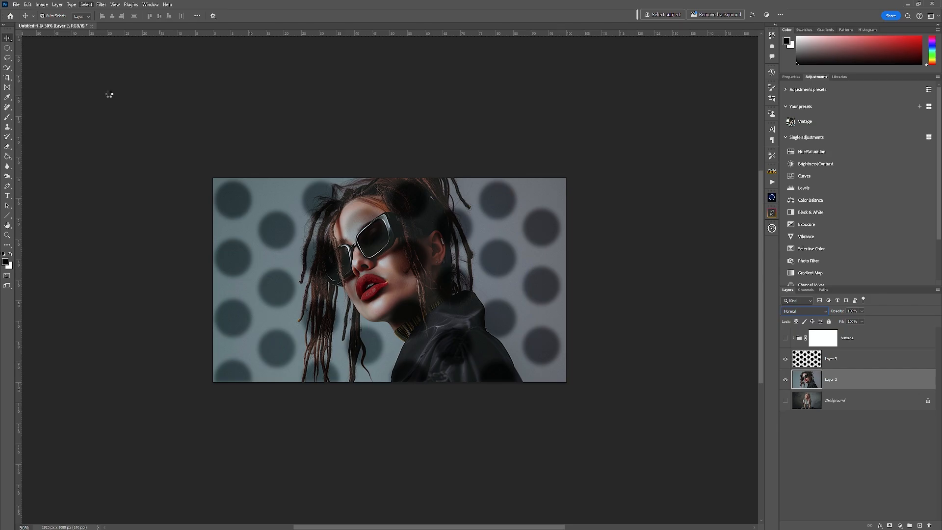
left_click(866, 359)
left_click(890, 526)
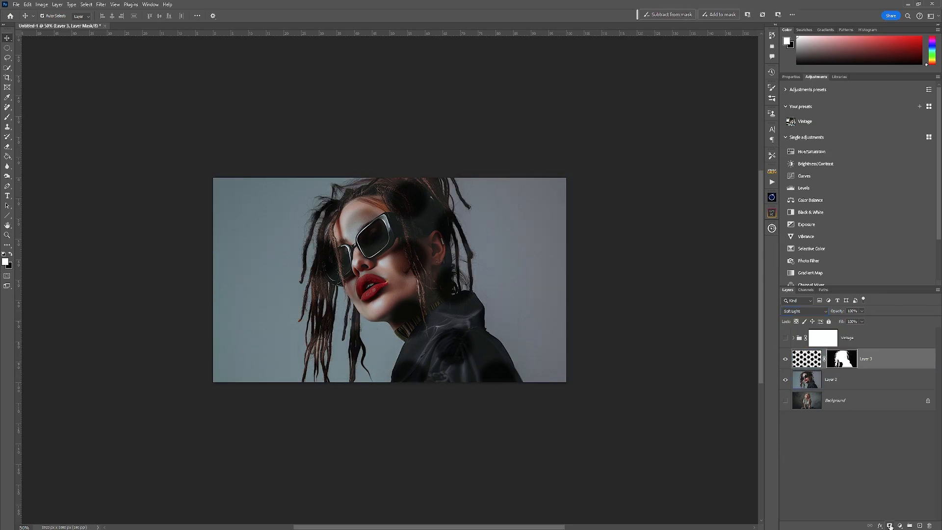
key("ctrl+i")
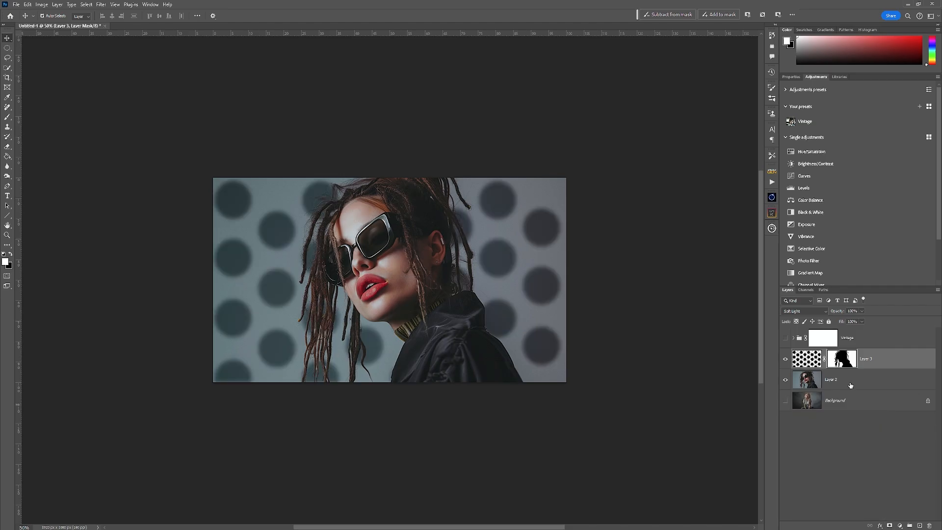
Colorize the circles red with Hue/Saturation, using hue 0, saturation 89 and lightness +39.
left_click(813, 362)
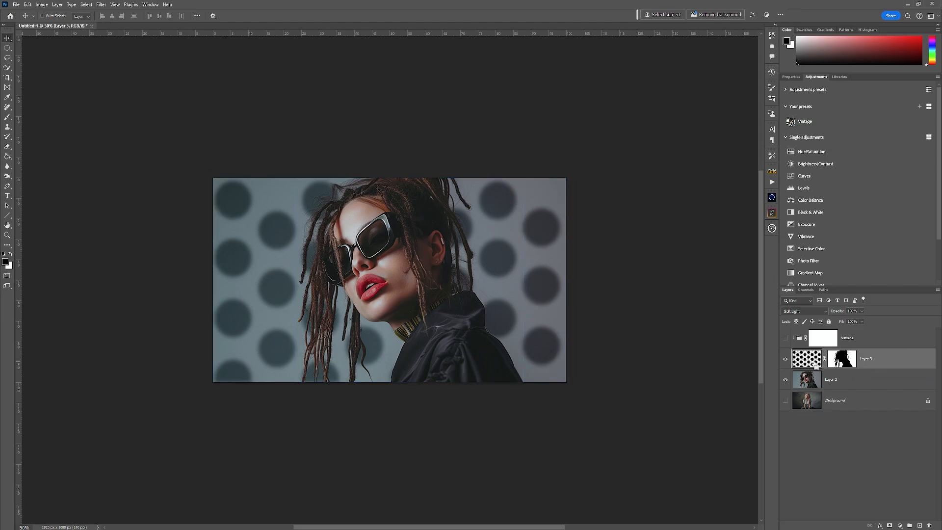
key("ctrl+u")
left_click(819, 347)
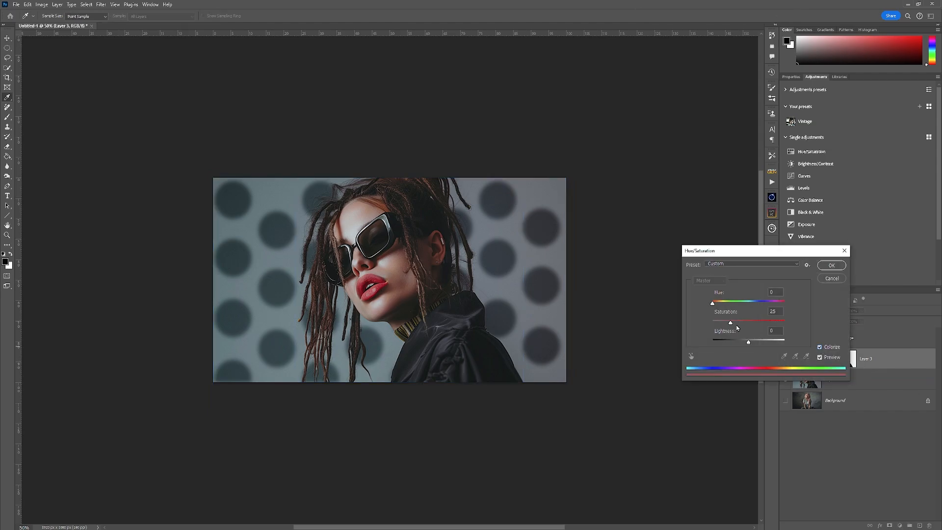
left_click_drag(749, 344, 771, 326)
left_click(724, 313)
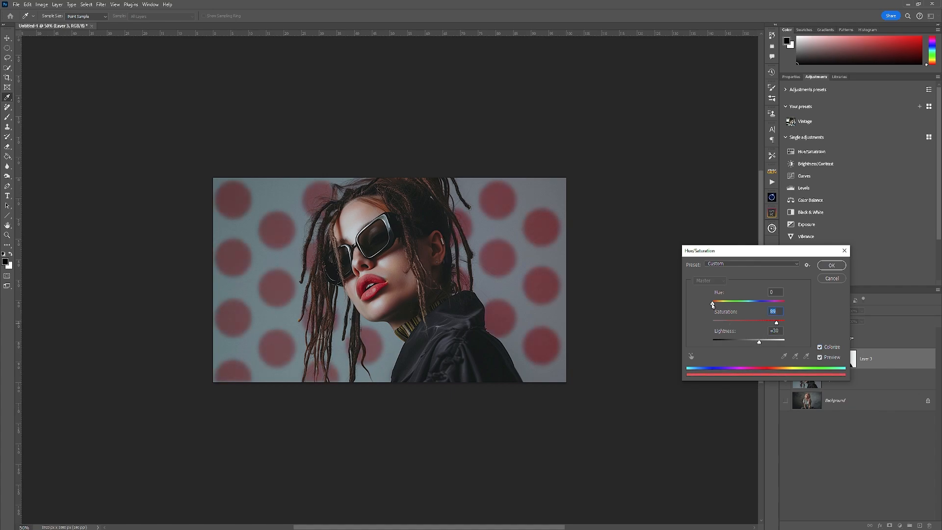
mouse_move(712, 304)
left_mouse_down()
mouse_move(772, 305)
mouse_move(709, 300)
left_mouse_up()
left_click_drag(759, 343, 763, 343)
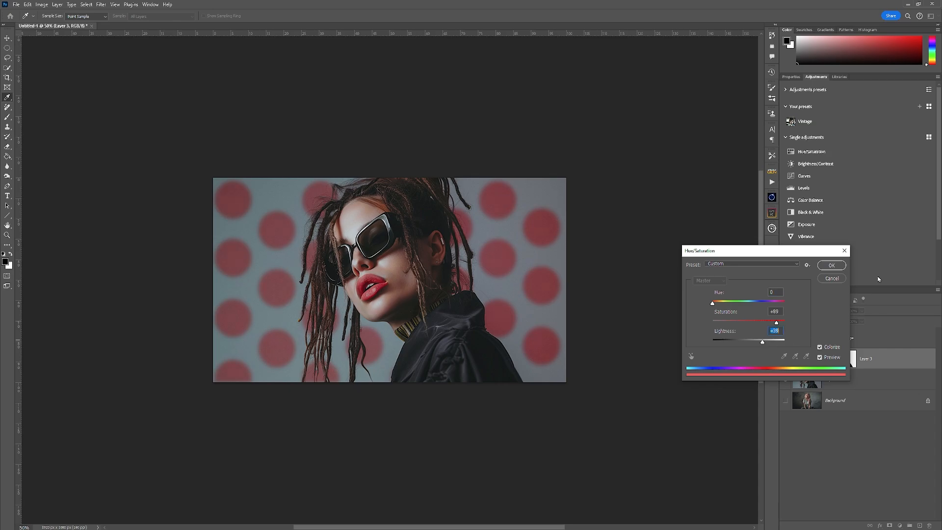